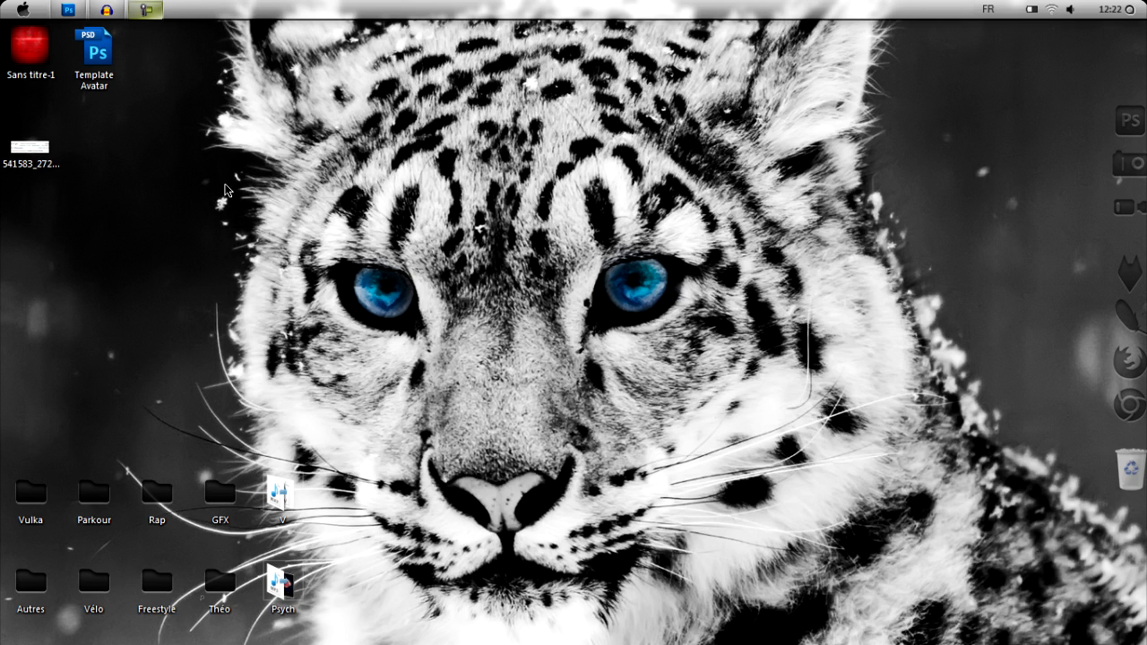
- Close the preview of the finished avatar image Sans titre-1 and switch to the Photoshop template document
{"action": "left_click", "coordinate": [83, 7]}
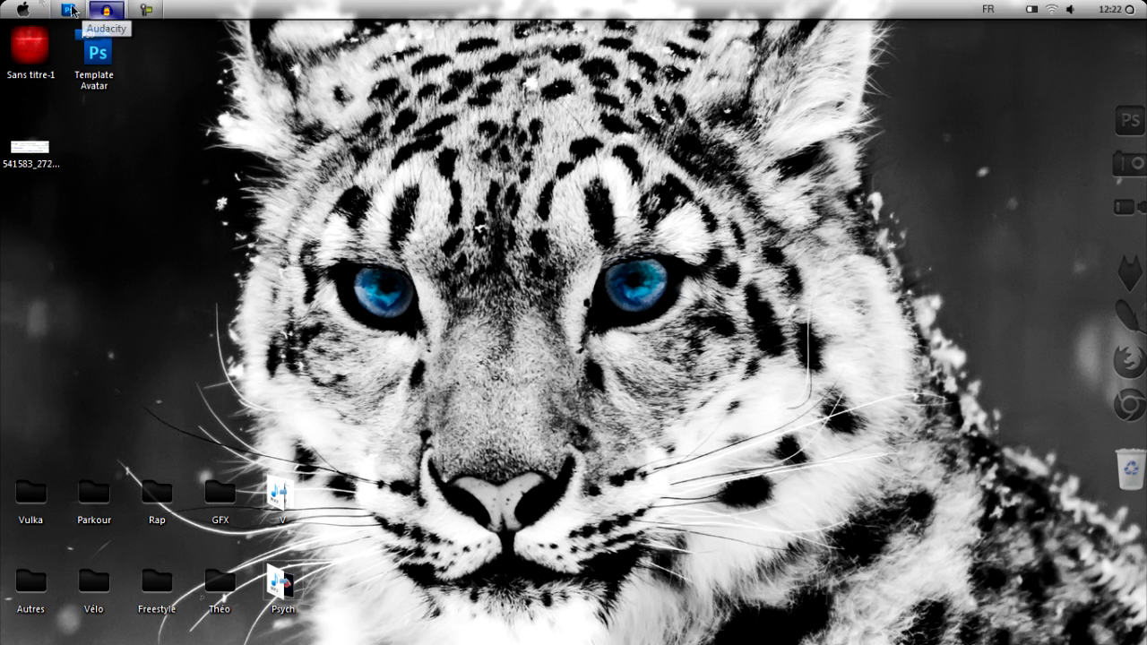
{"action": "left_click", "coordinate": [70, 10]}
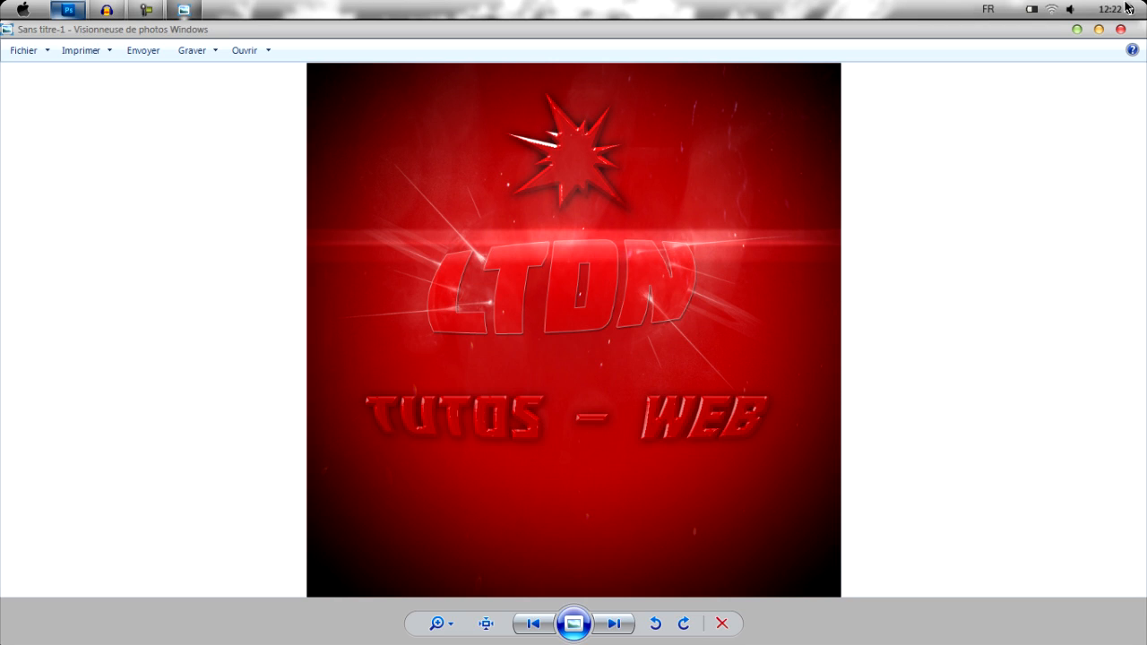
{"action": "left_click", "coordinate": [1122, 30]}
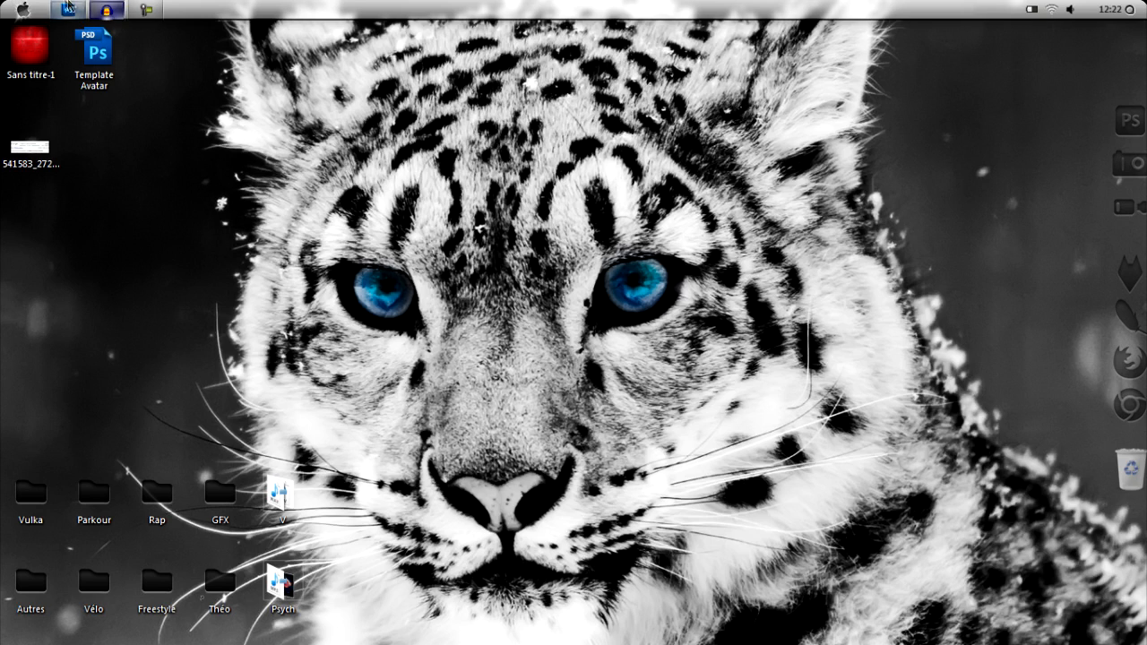
{"action": "left_click", "coordinate": [68, 10]}
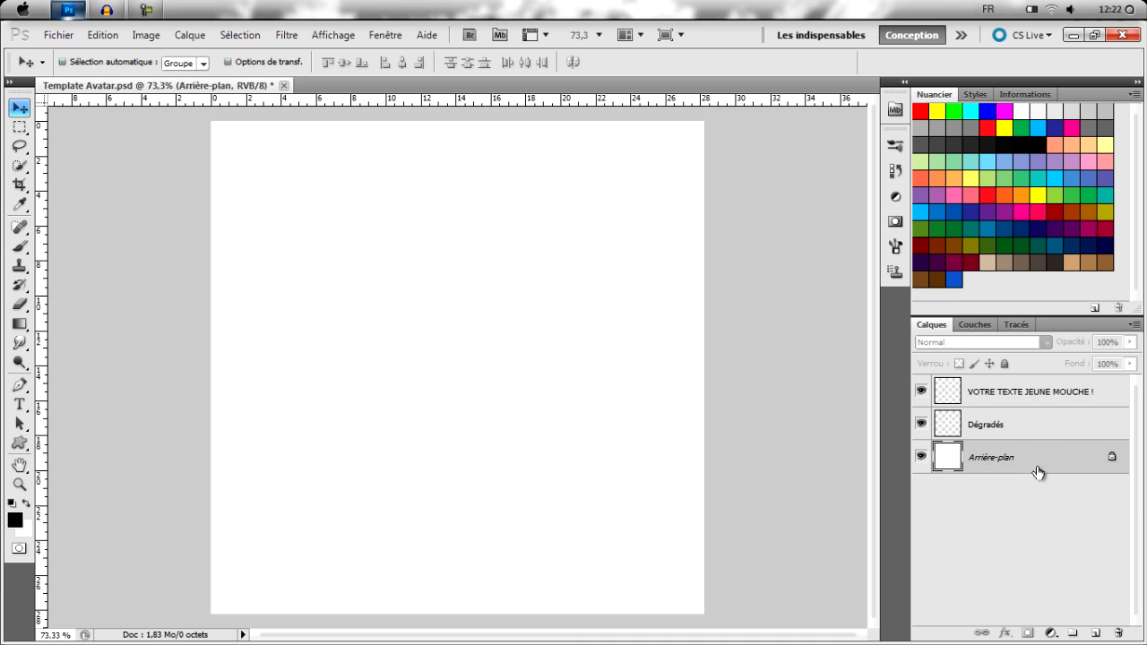
{"action": "left_click", "coordinate": [984, 426]}
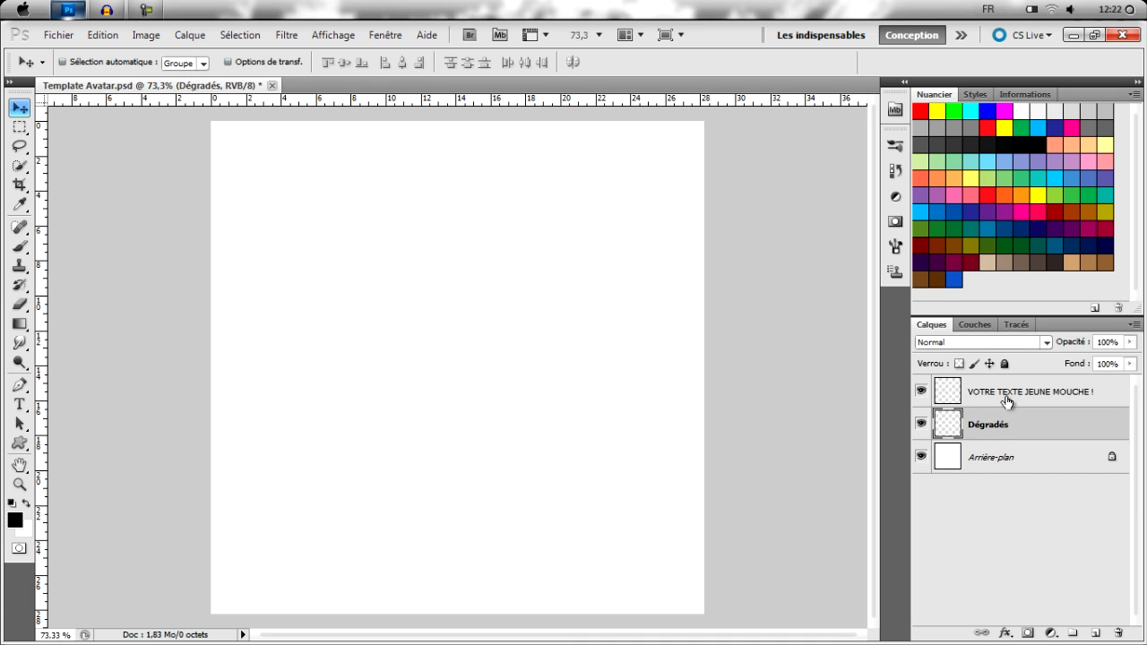
{"action": "left_click", "coordinate": [1008, 400]}
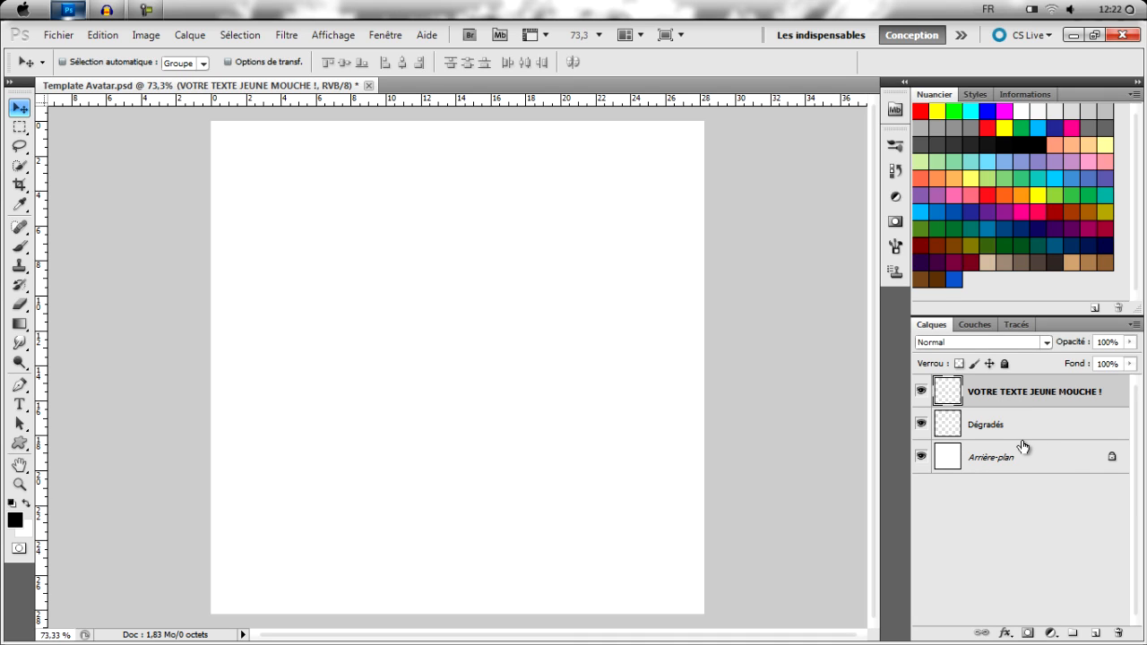
{"action": "left_click", "coordinate": [997, 457]}
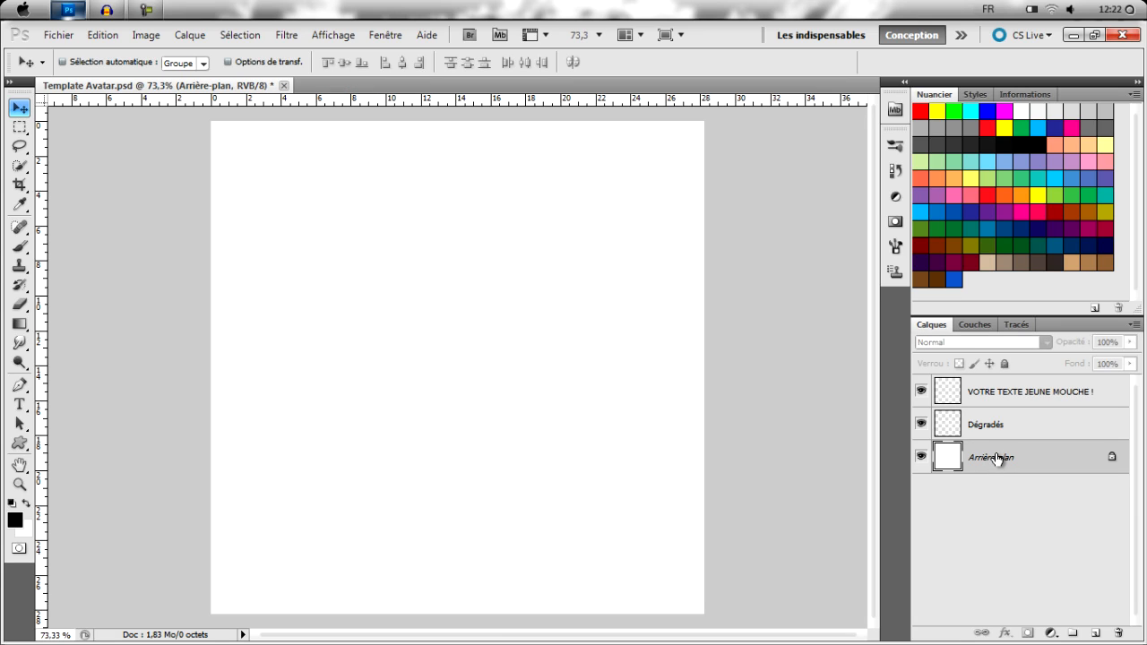
- Fill the Dégradés layer with the Red radial gradient, drawn from the canvas centre toward the upper-left corner
{"action": "left_click", "coordinate": [989, 430]}
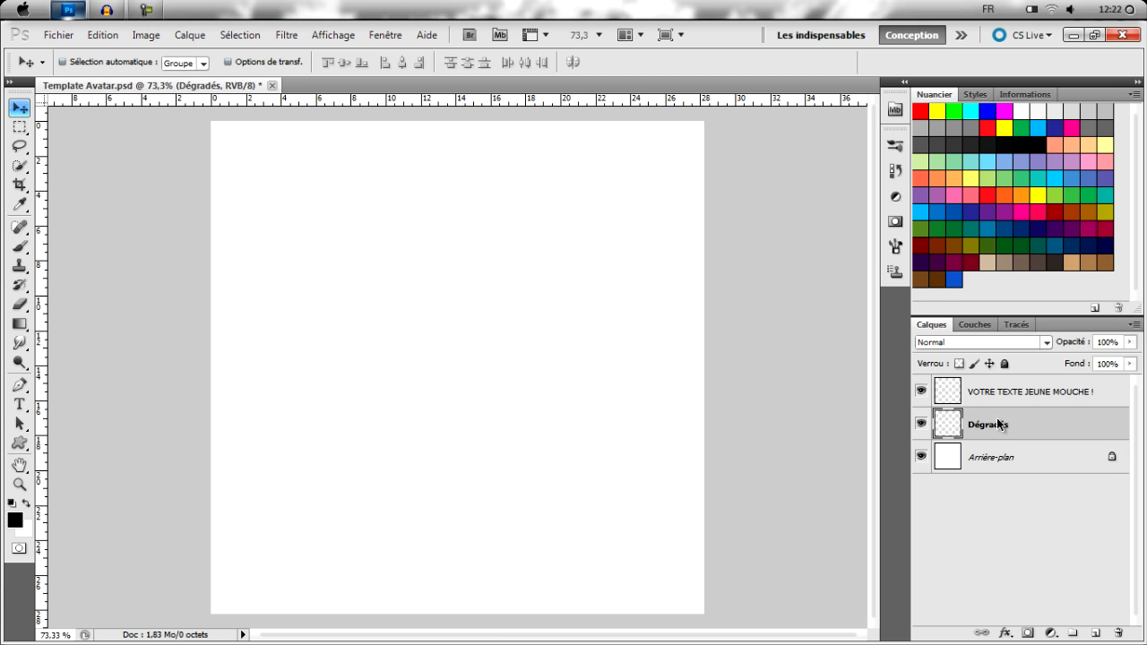
{"action": "left_click", "coordinate": [23, 329]}
{"action": "left_click", "coordinate": [65, 64]}
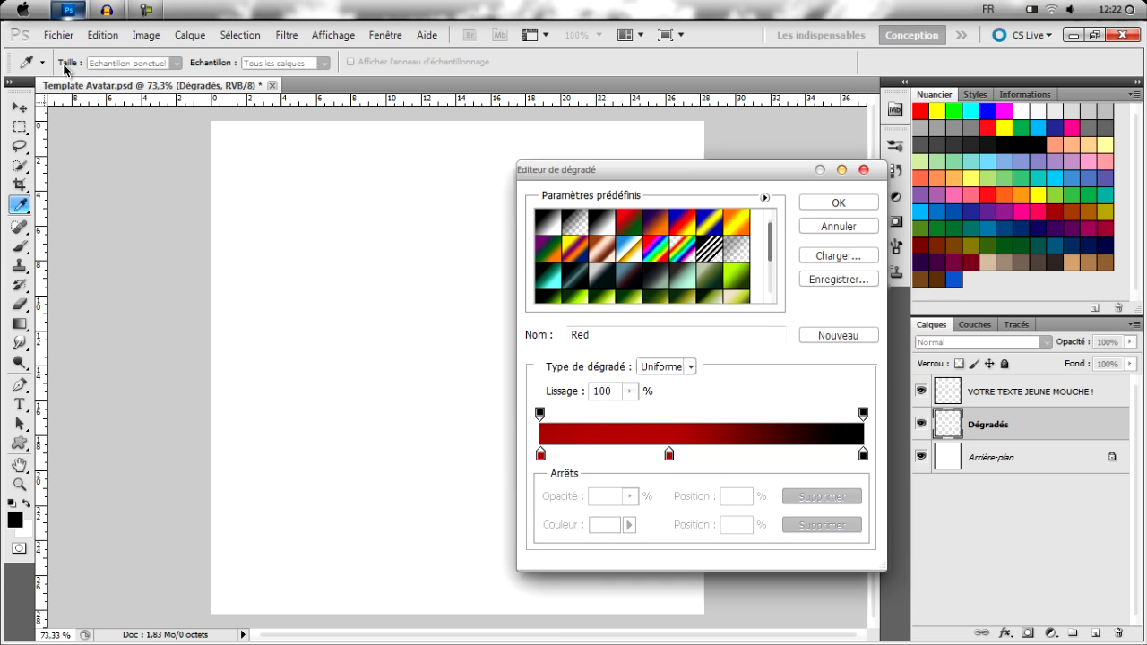
{"action": "left_click", "coordinate": [838, 203]}
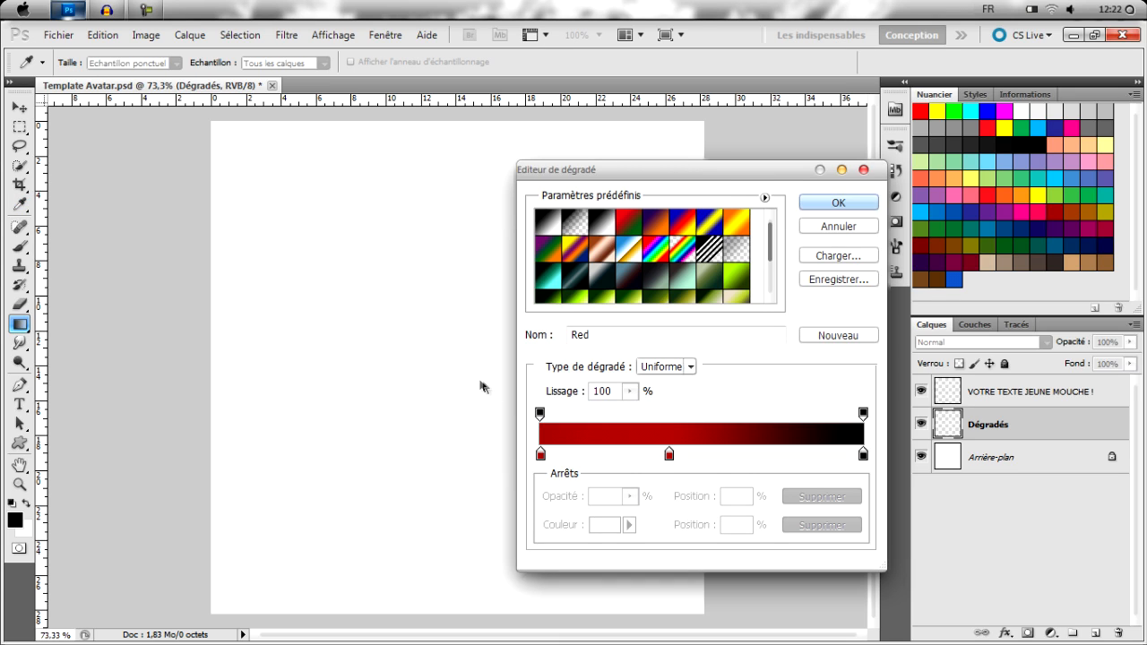
{"action": "left_click_drag", "start_coordinate": [463, 361], "coordinate": [292, 231]}
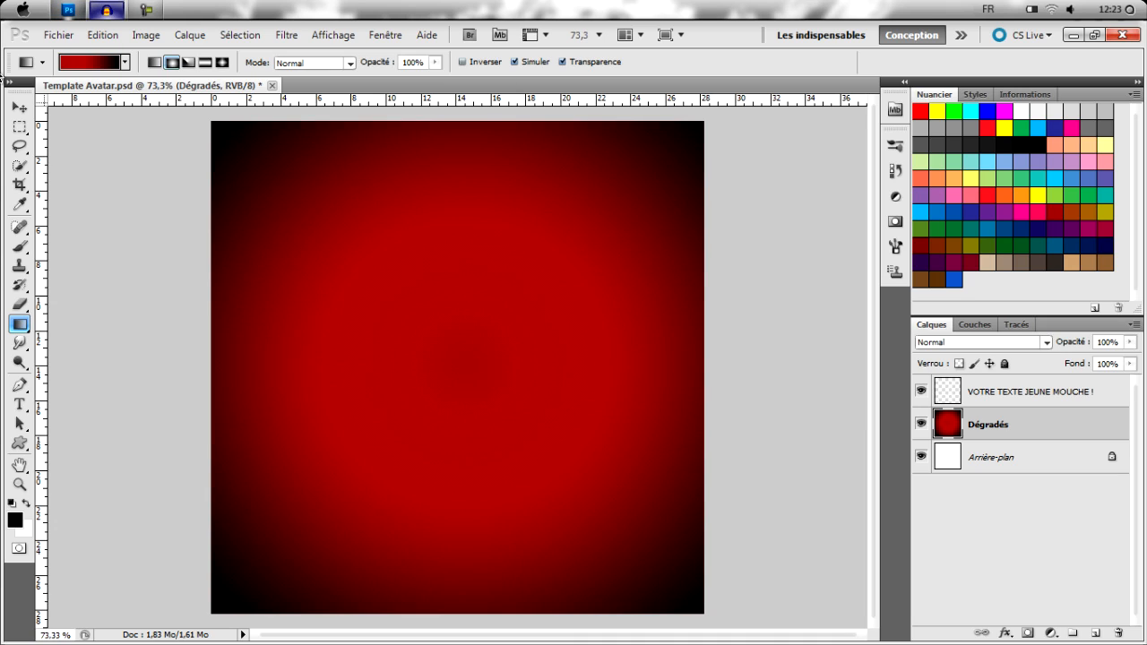
- Write LTDN in the Molot font on the VOTRE TEXTE JEUNE MOUCHE ! layer, near the canvas centre
{"action": "left_click", "coordinate": [1044, 392]}
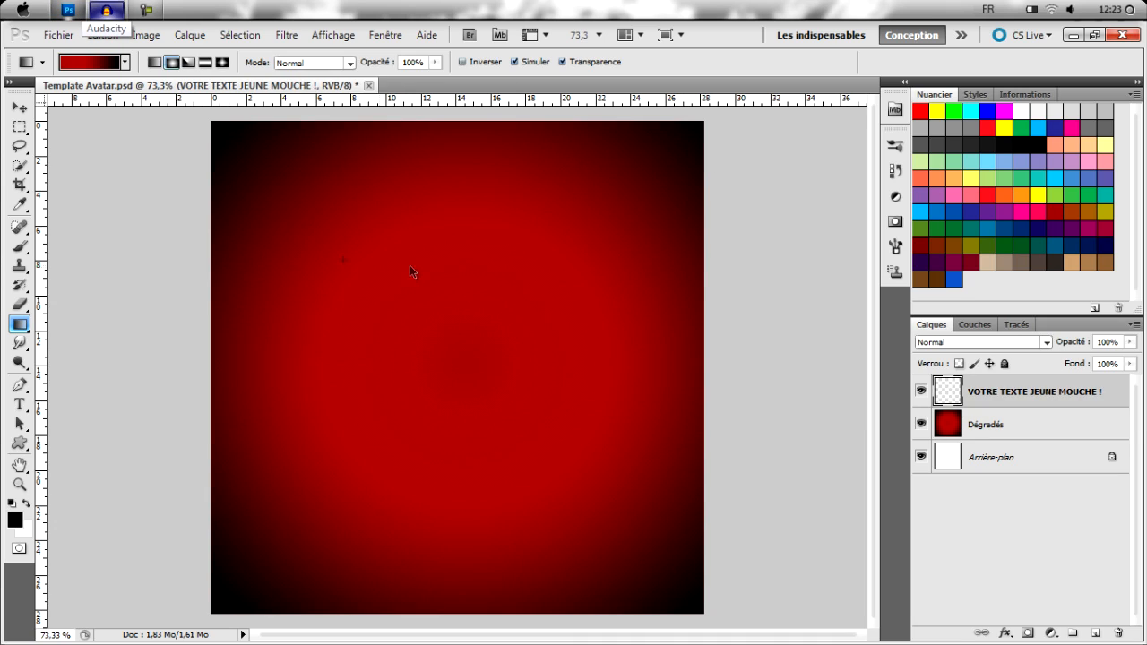
{"action": "left_click", "coordinate": [20, 406]}
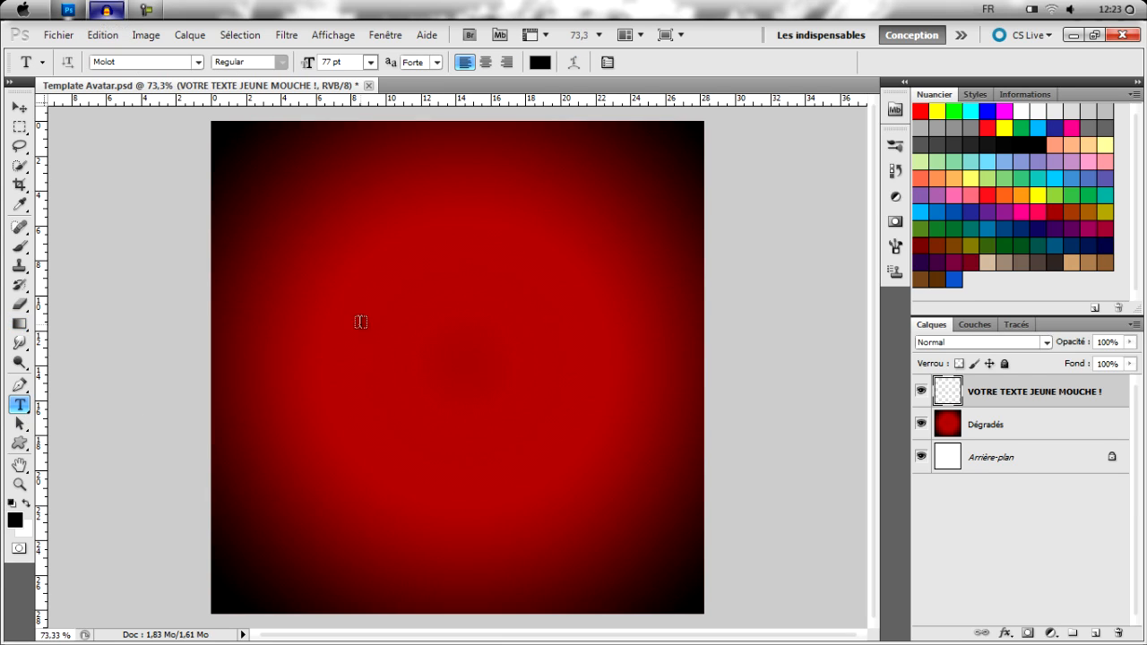
{"action": "left_click", "coordinate": [355, 336]}
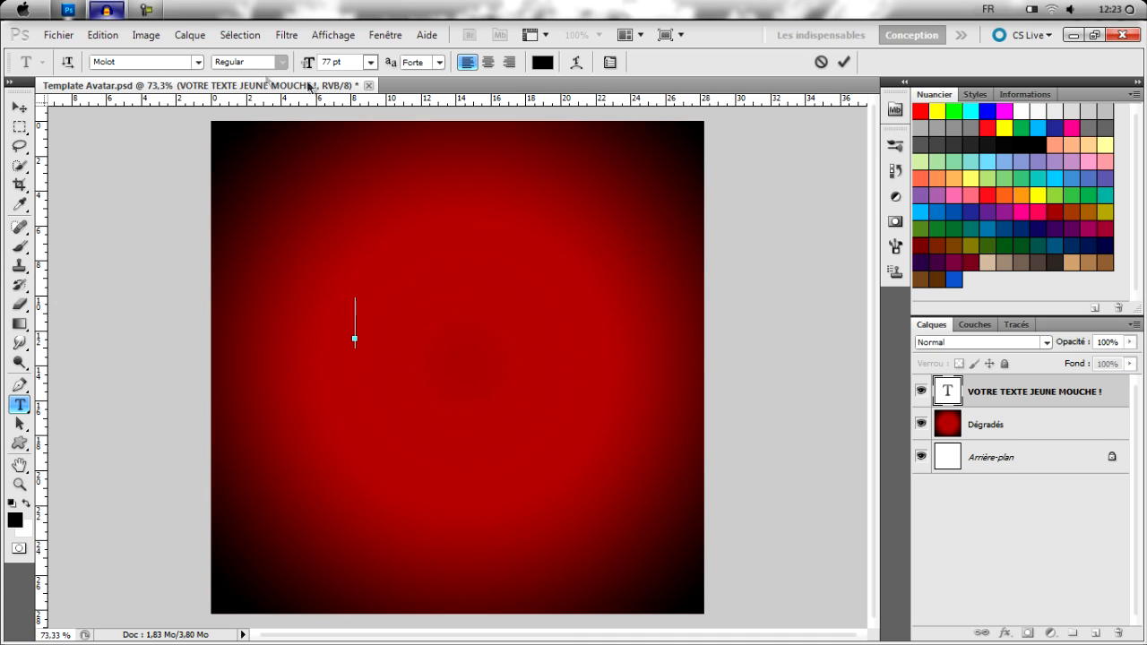
{"action": "type", "text": "LTON"}
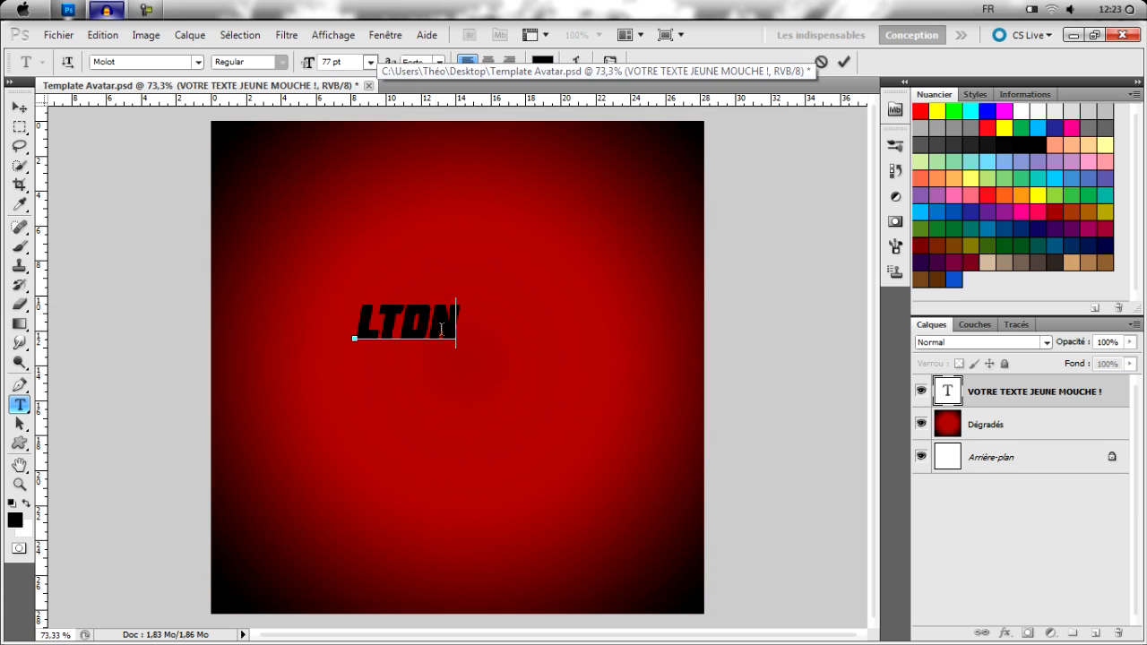
- Select all of the LTDN text and set its font size to 155 pt
{"action": "key", "text": "shift+Left"}
{"action": "key", "text": "shift+Left"}
{"action": "key", "text": "shift+Left"}
{"action": "key", "text": "shift+Left"}
{"action": "left_click_drag", "start_coordinate": [310, 64], "coordinate": [378, 79]}
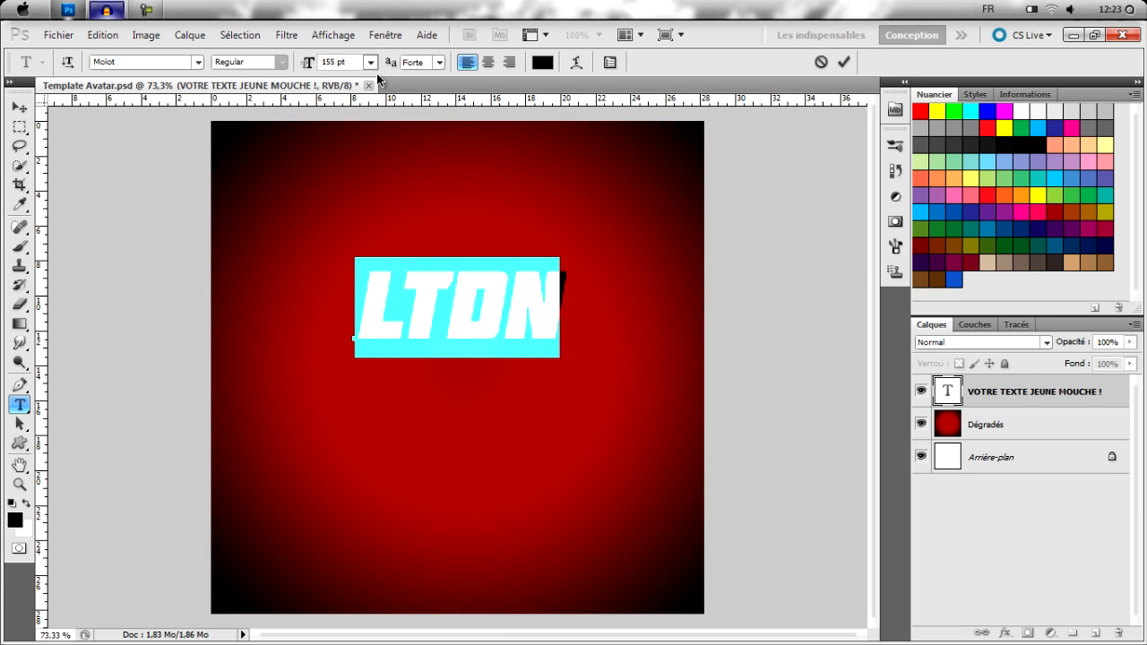
{"action": "key", "text": "BackSpace"}
{"action": "left_click", "coordinate": [104, 36]}
{"action": "left_click", "coordinate": [117, 52]}
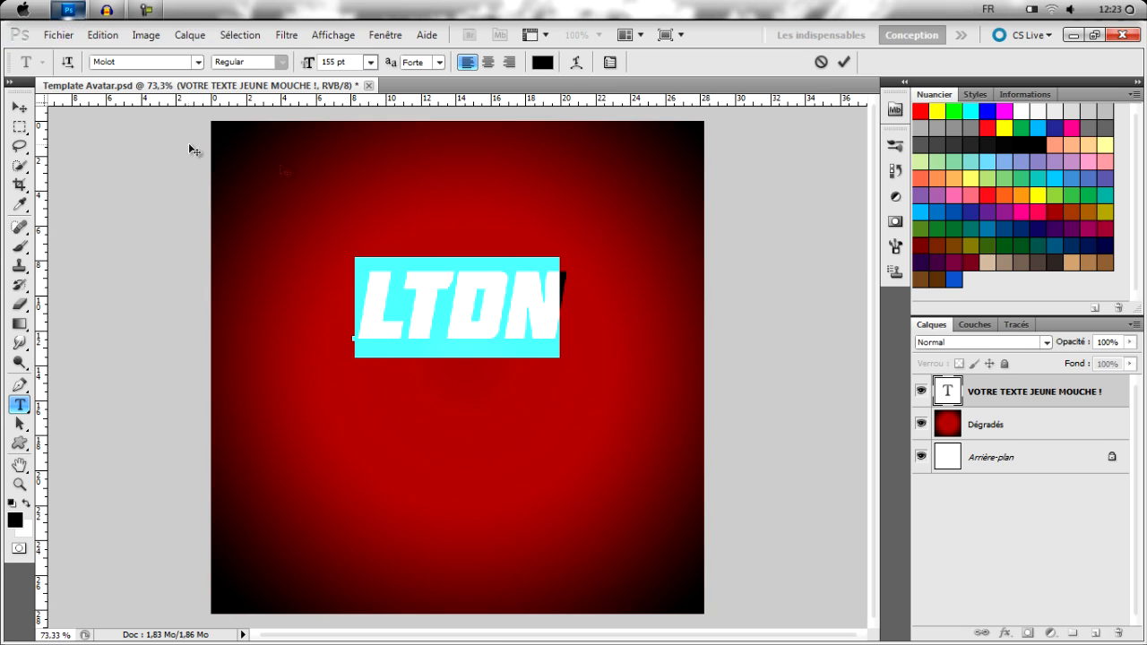
- Move the LTDN text slightly down and left toward the canvas centre and commit the text edit
{"action": "left_click_drag", "start_coordinate": [660, 346], "coordinate": [632, 379]}
{"action": "left_click", "coordinate": [514, 326]}
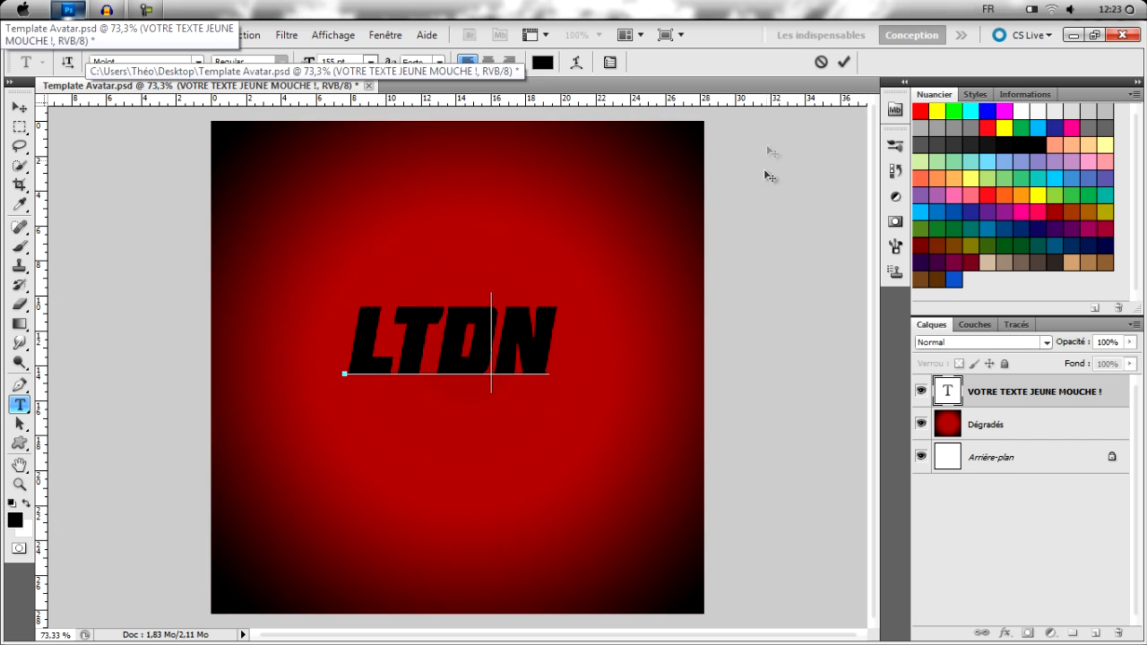
{"action": "left_click", "coordinate": [845, 65]}
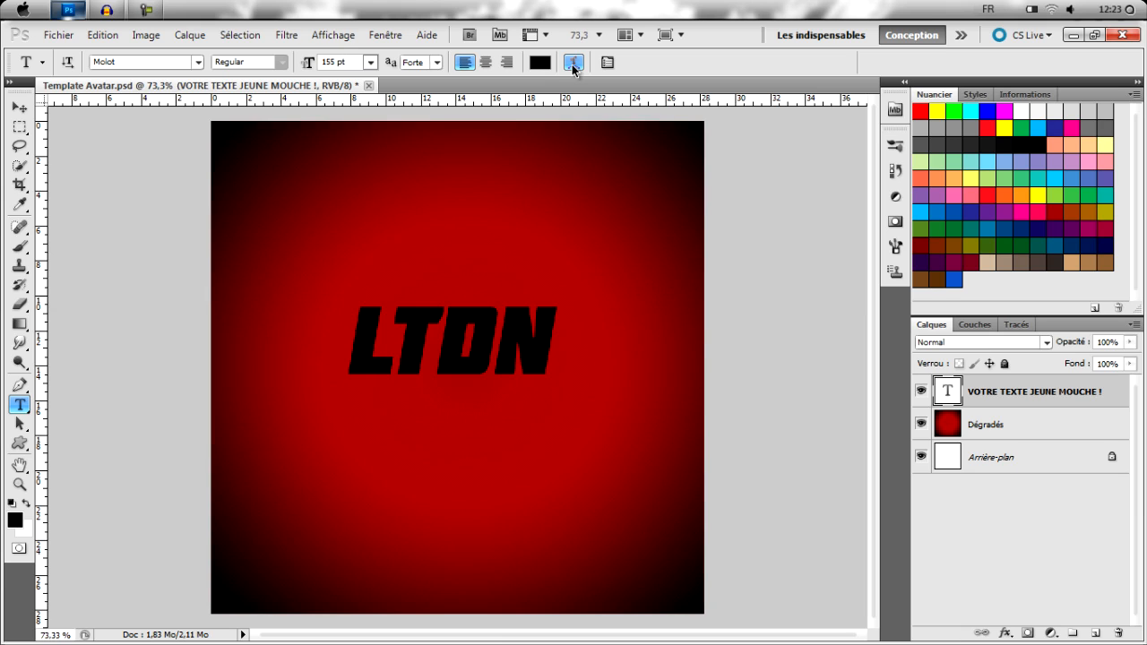
- Warp the LTDN text with the Dilatation style at +50% inflexion
{"action": "left_click", "coordinate": [572, 65]}
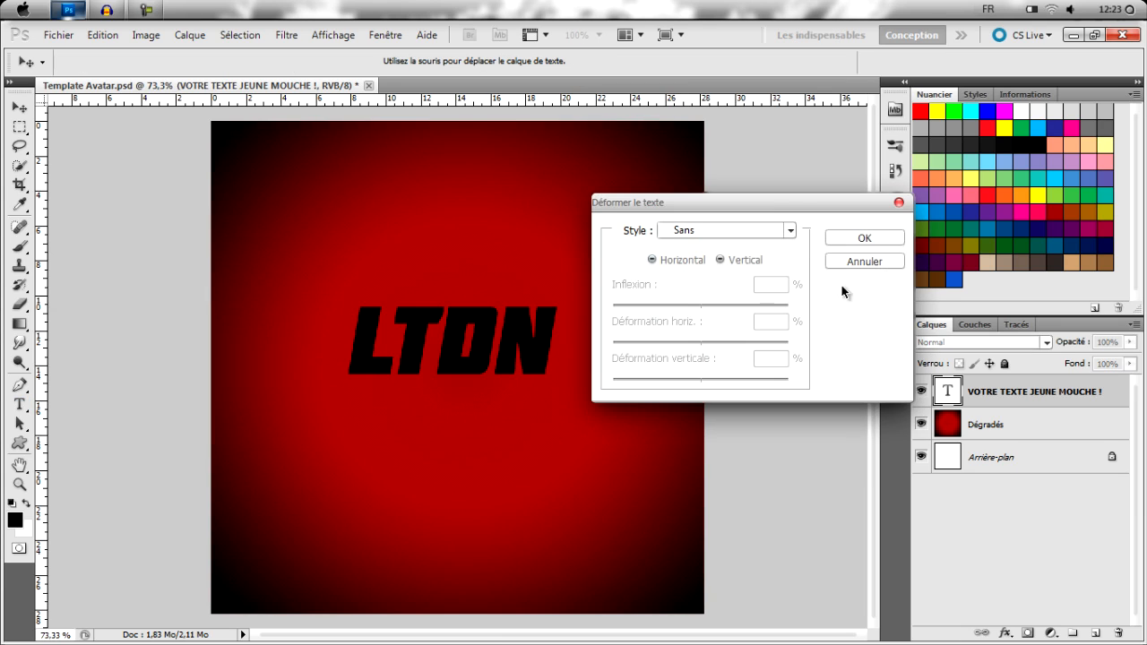
{"action": "left_click_drag", "start_coordinate": [796, 200], "coordinate": [770, 208]}
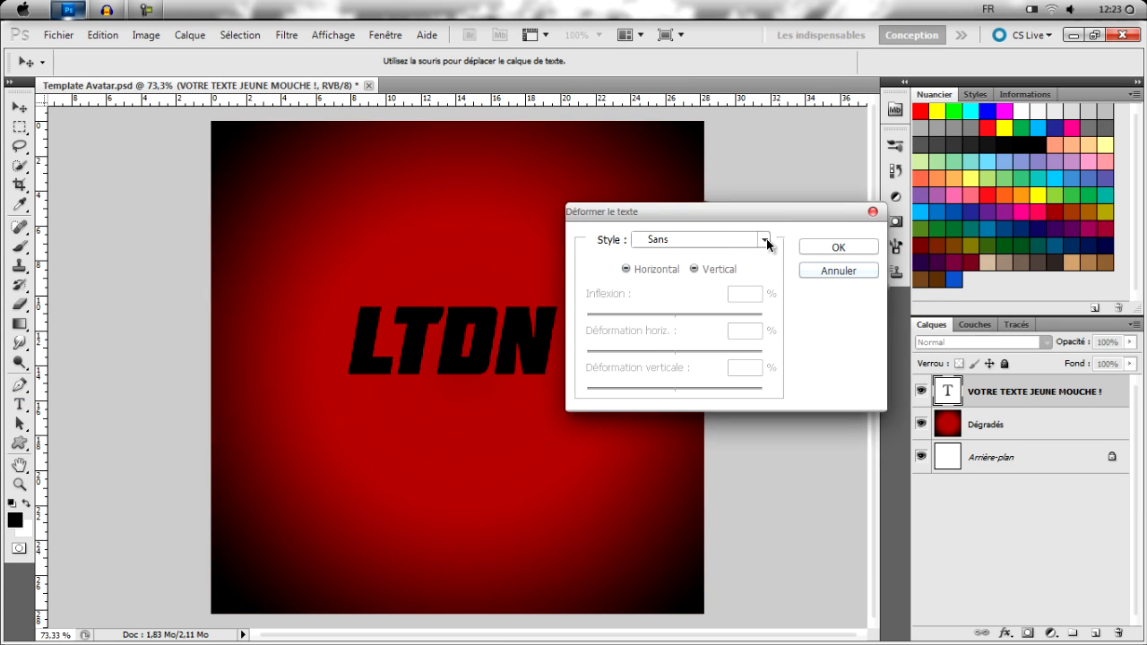
{"action": "left_click", "coordinate": [765, 240]}
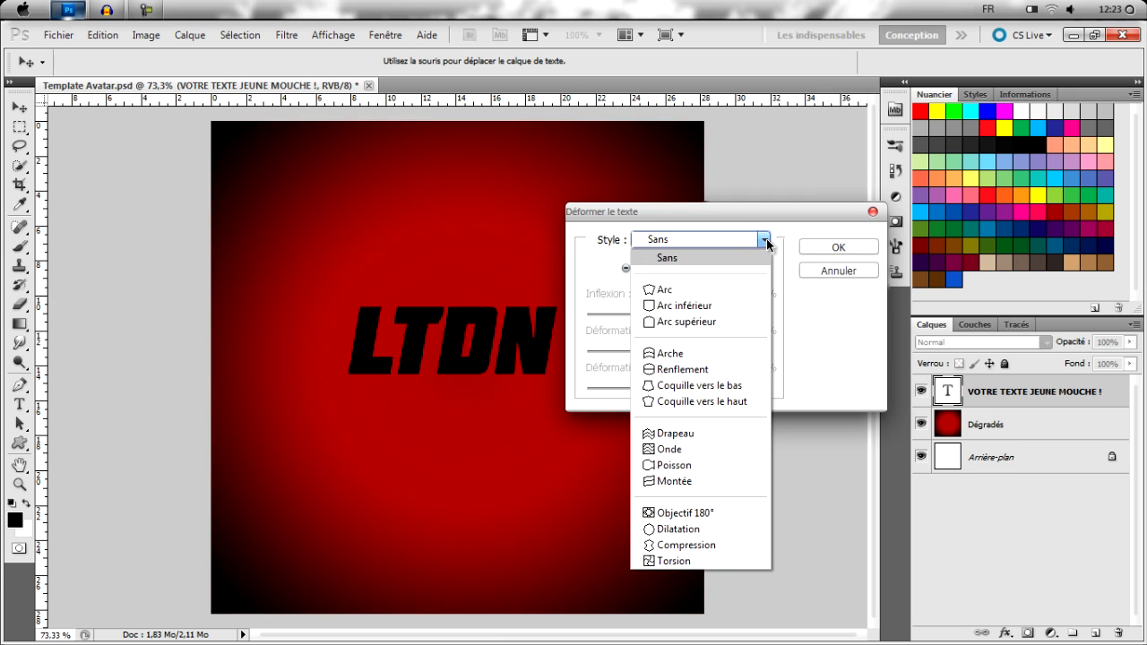
{"action": "left_click", "coordinate": [695, 530]}
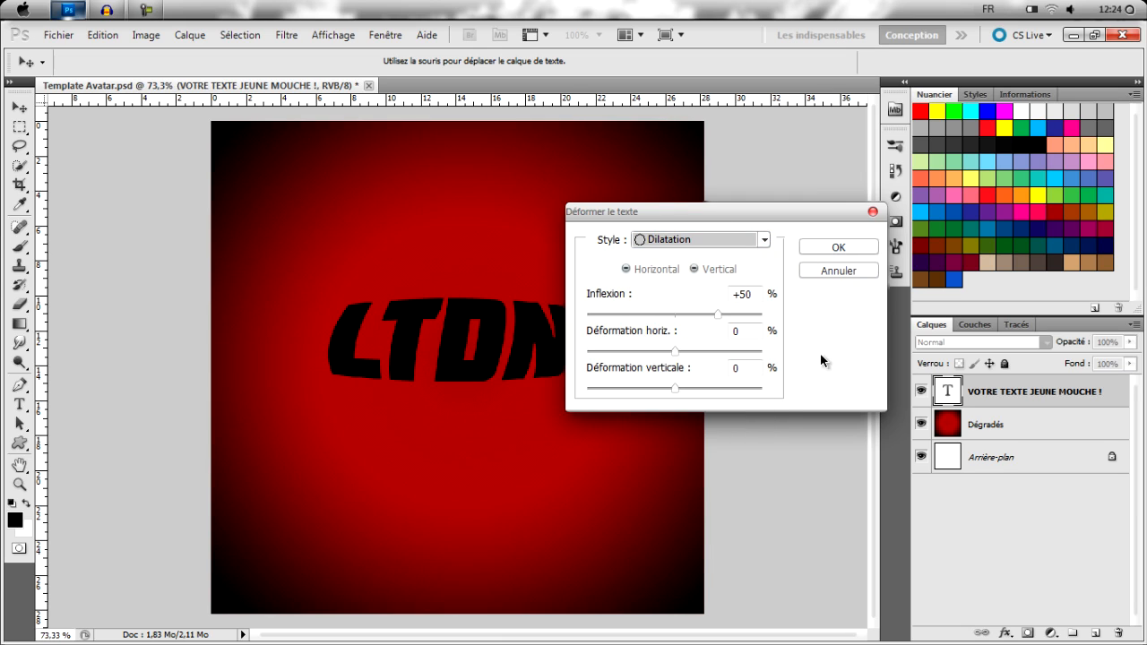
{"action": "left_click", "coordinate": [821, 248]}
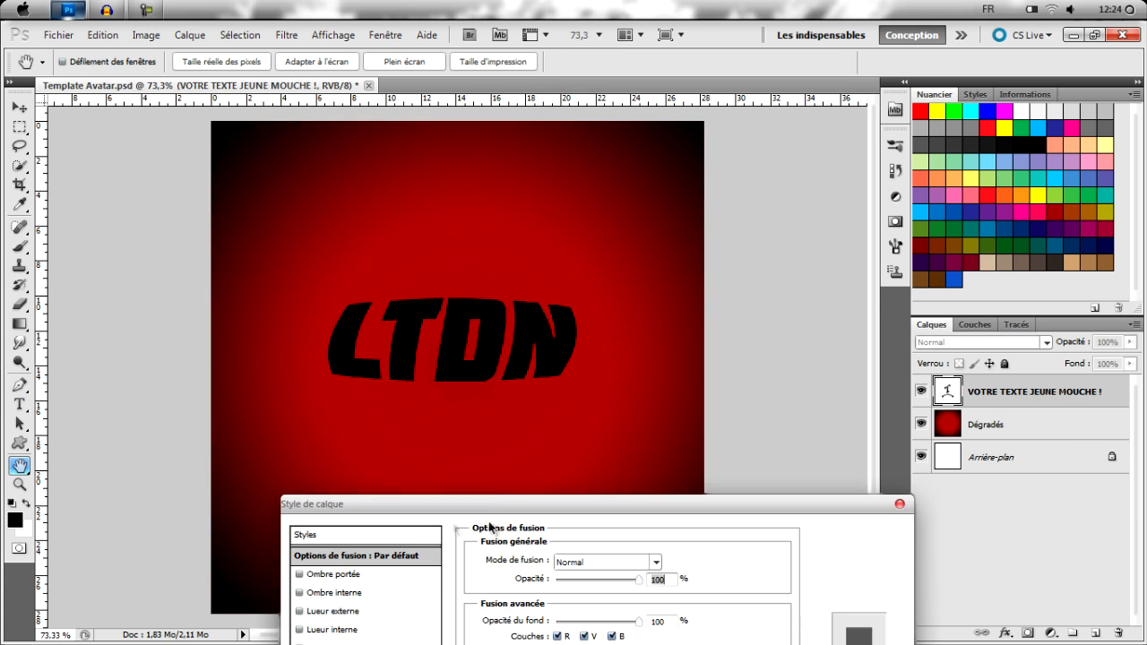
- Apply the glossy light-red preset style, with drop shadow, gradient overlay and stroke, to the LTDN text layer
{"action": "left_click", "coordinate": [390, 536]}
{"action": "left_click_drag", "start_coordinate": [560, 498], "coordinate": [551, 435]}
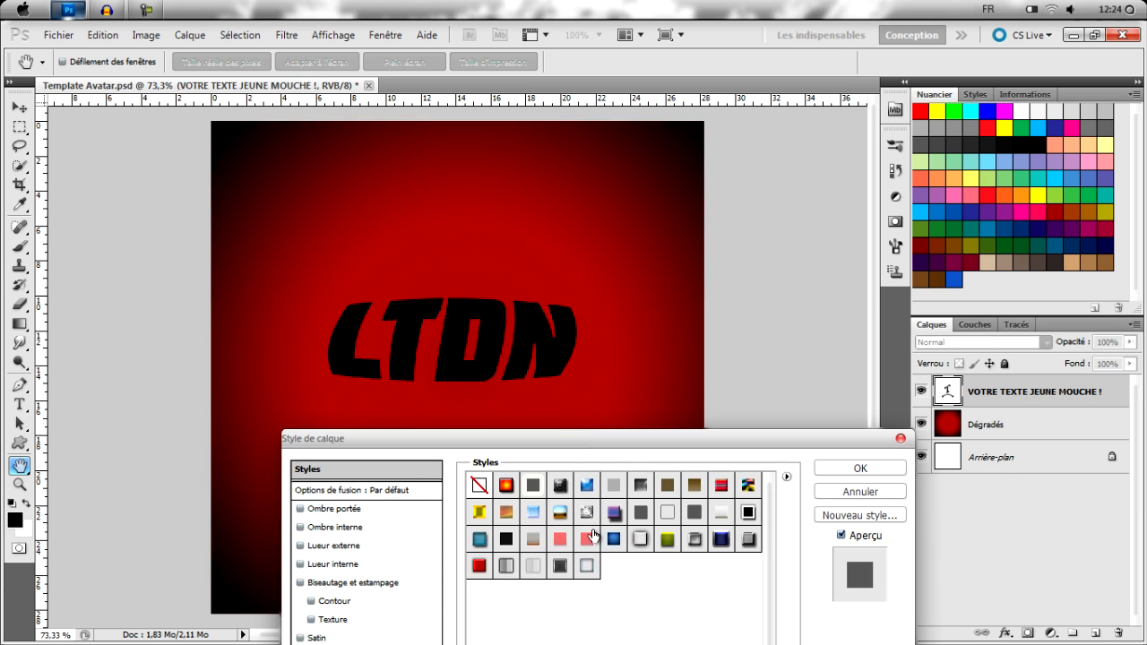
{"action": "left_click", "coordinate": [584, 541]}
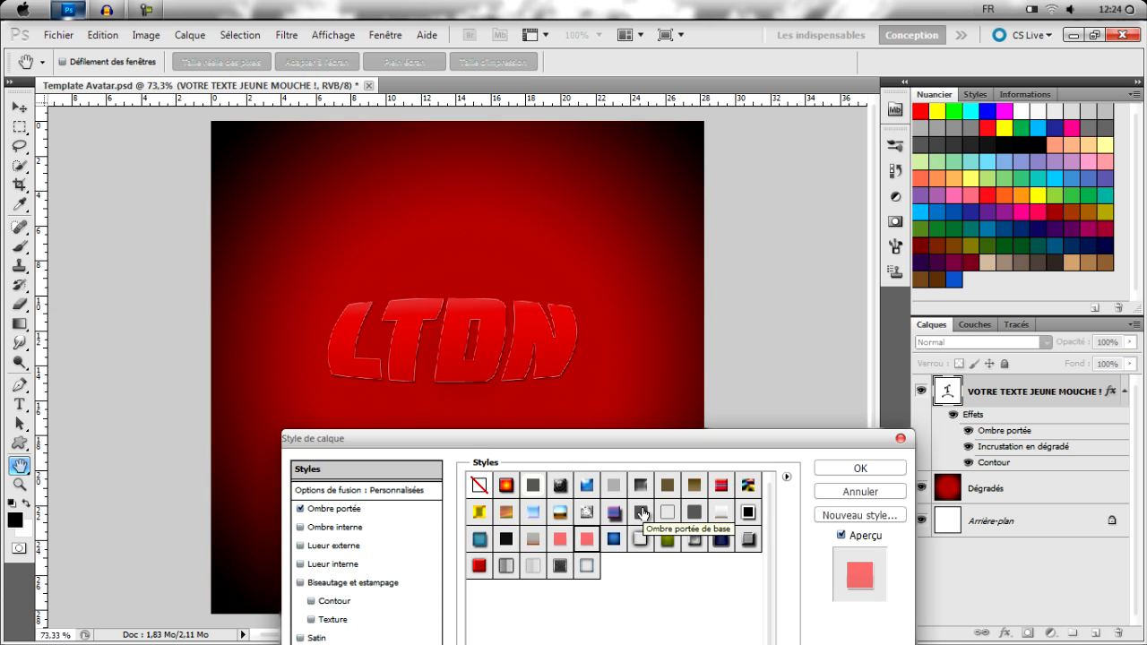
{"action": "left_click", "coordinate": [885, 466]}
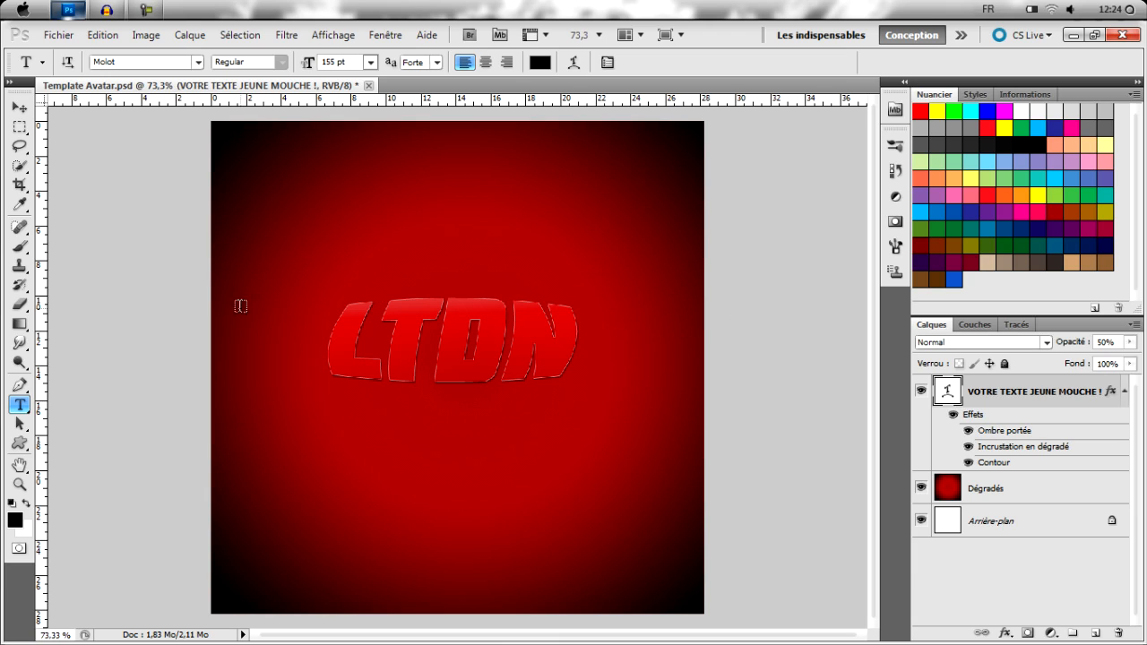
- Tilt the LTDN text slightly counter-clockwise and commit the text edit
{"action": "left_click", "coordinate": [553, 347]}
{"action": "left_click_drag", "start_coordinate": [584, 341], "coordinate": [311, 343]}
{"action": "key", "text": "ctrl"}
{"action": "left_click_drag", "start_coordinate": [624, 390], "coordinate": [625, 388]}
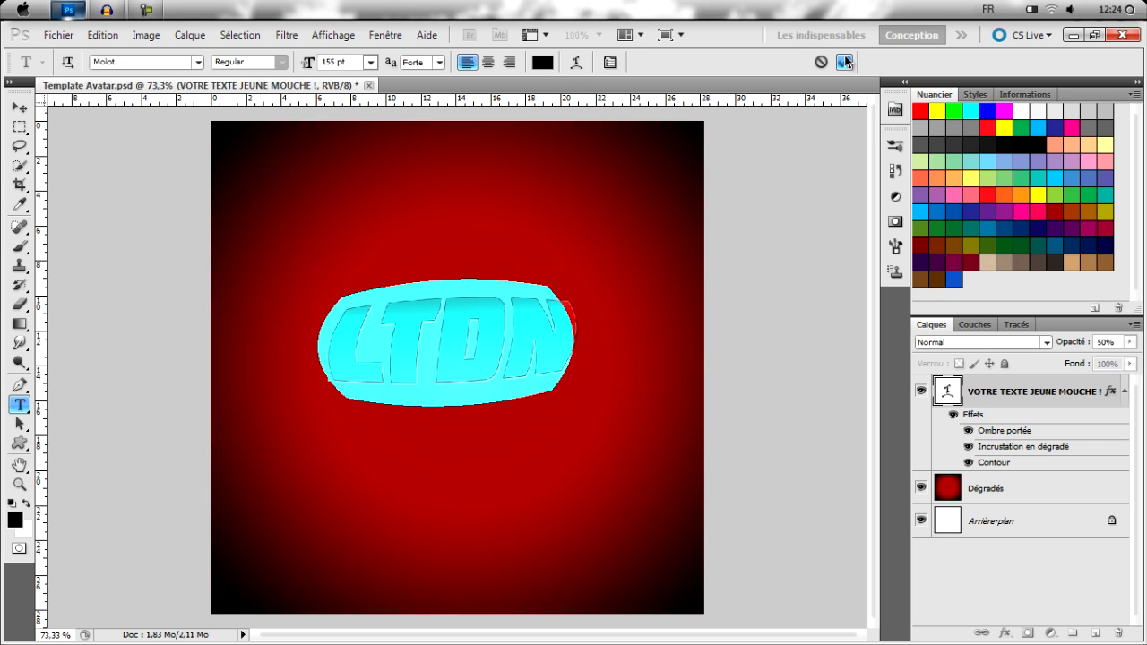
{"action": "key", "text": "ctrl+Return"}
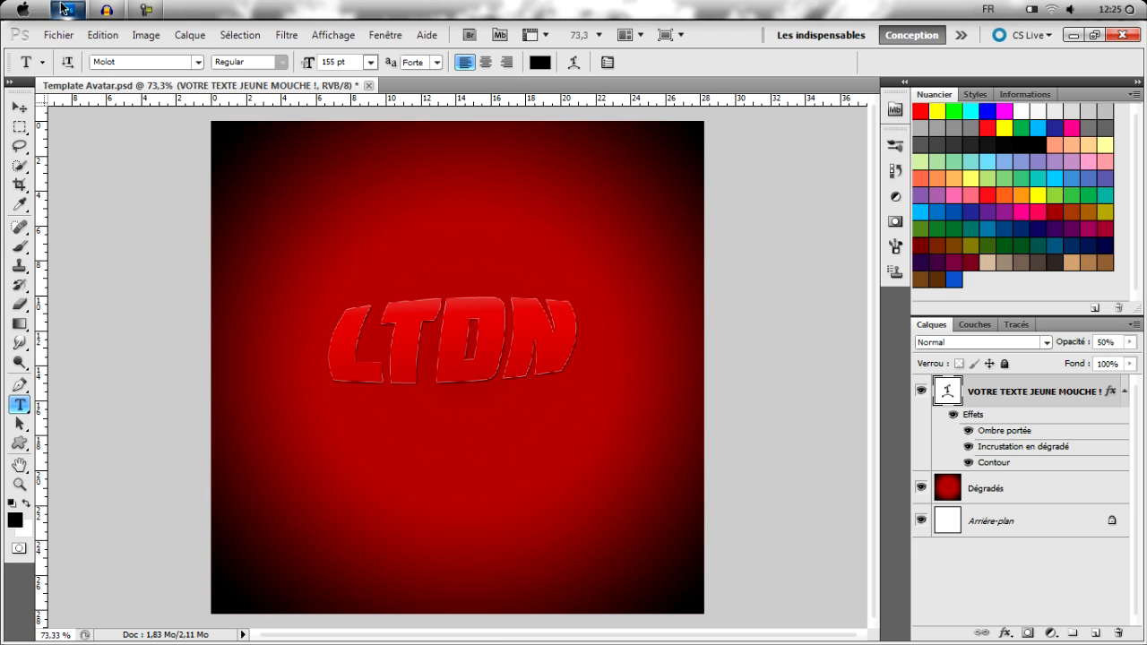
- Import the 1_00000 flare image from the GFX folder's Flares pack v3 and set its blending mode to Superposition
{"action": "left_click", "coordinate": [59, 34]}
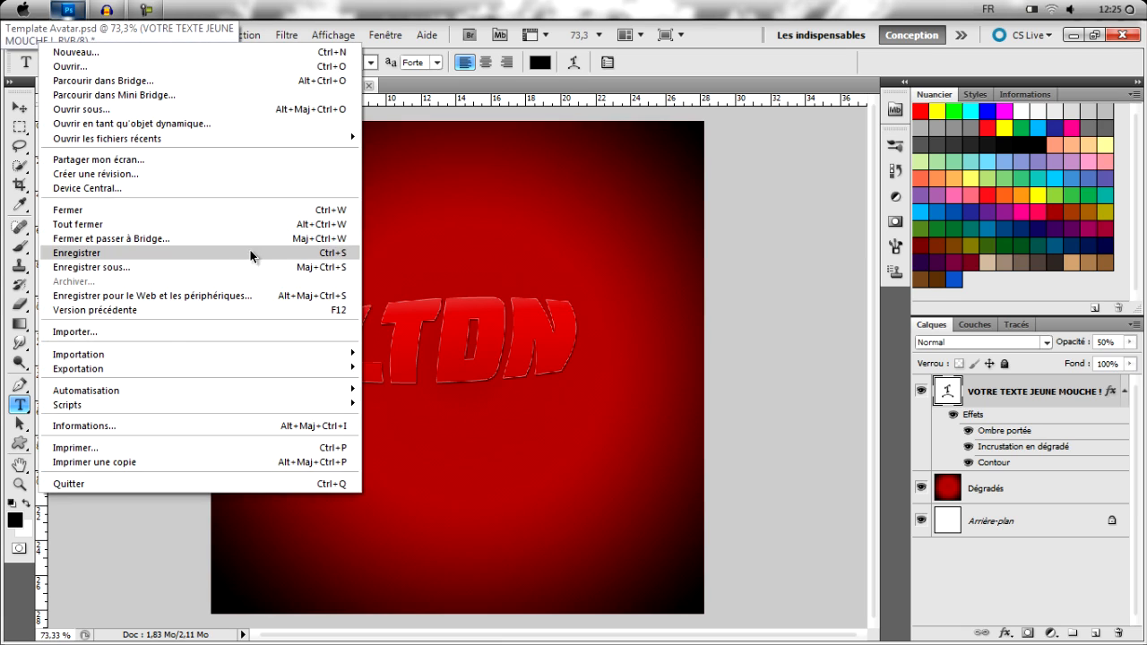
{"action": "left_click", "coordinate": [176, 334]}
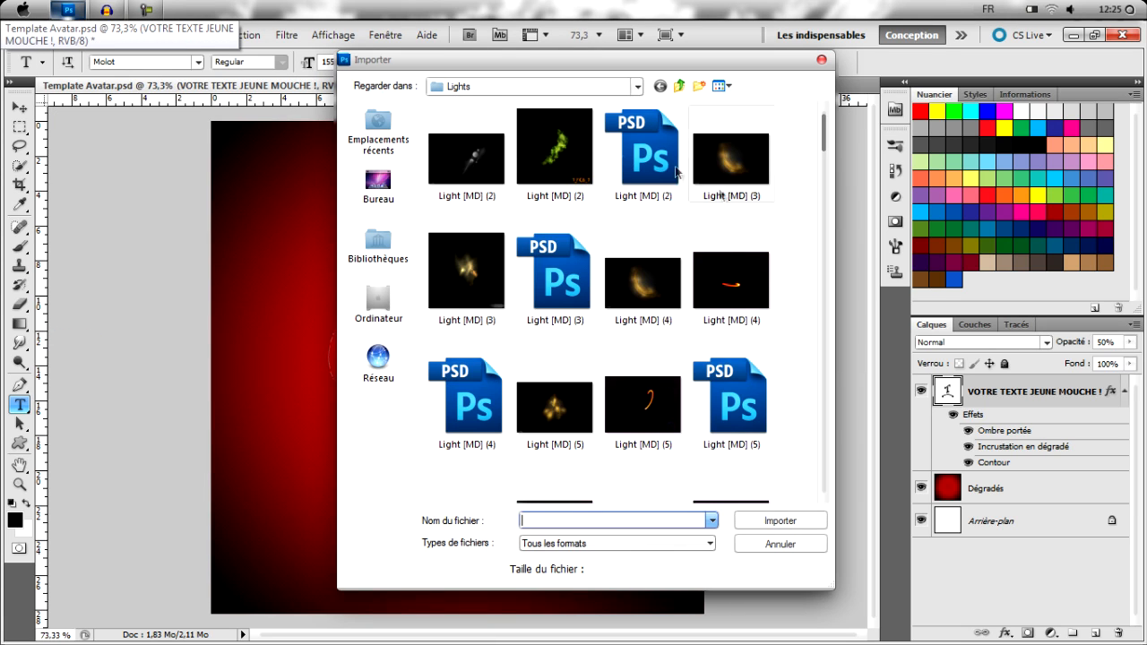
{"action": "left_click", "coordinate": [378, 183]}
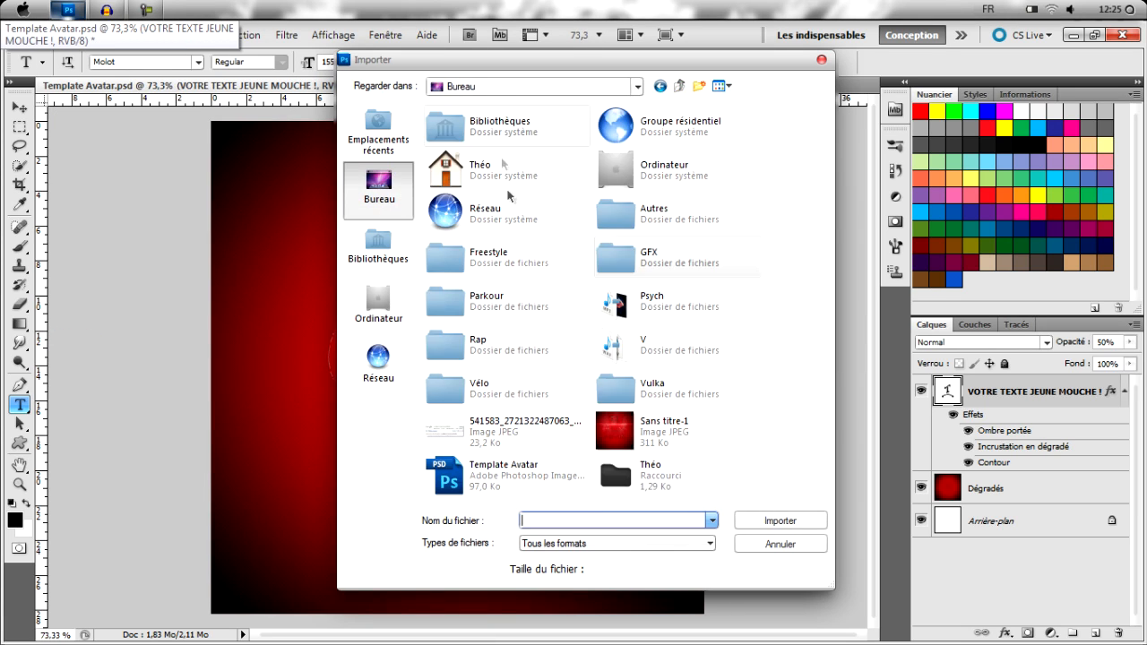
{"action": "double_click", "coordinate": [668, 267]}
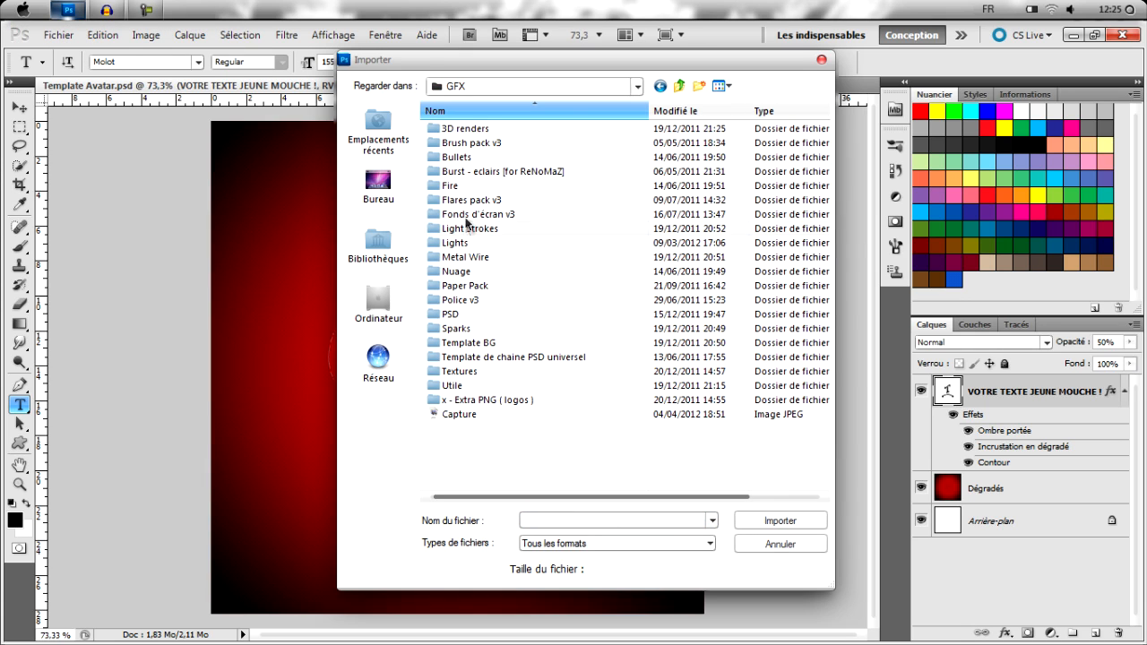
{"action": "double_click", "coordinate": [465, 202]}
{"action": "double_click", "coordinate": [663, 184]}
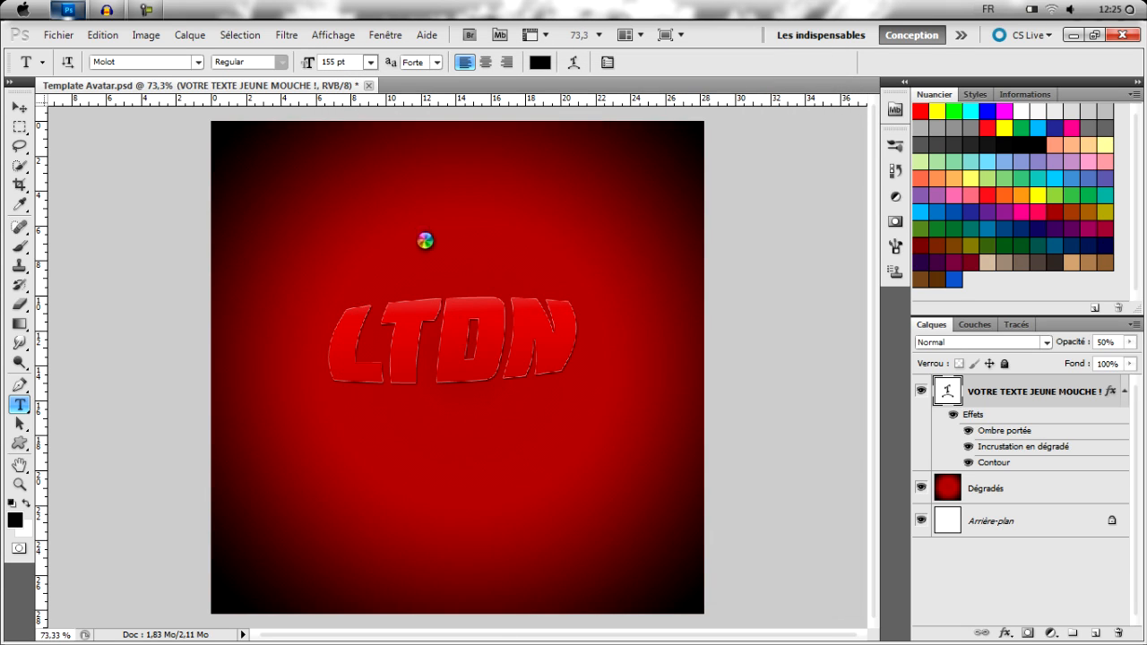
{"action": "left_click", "coordinate": [983, 346]}
{"action": "left_click", "coordinate": [954, 143]}
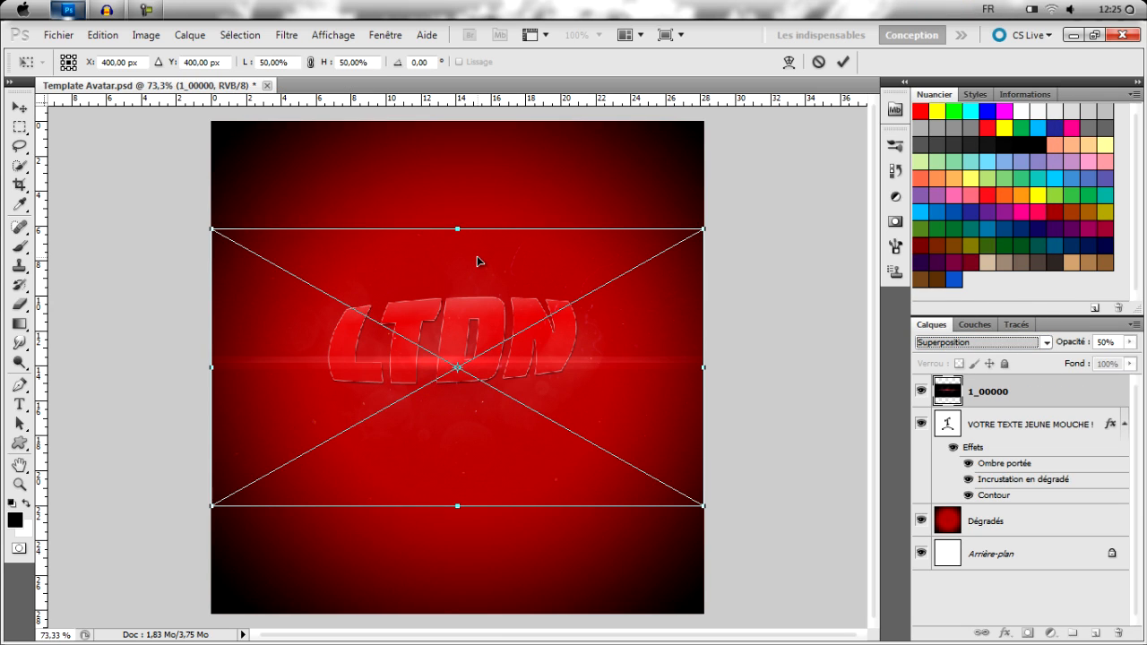
- Stretch the 1_00000 flare to about 109% height so it covers the whole canvas, and commit the placement
{"action": "left_click_drag", "start_coordinate": [458, 229], "coordinate": [458, 110]}
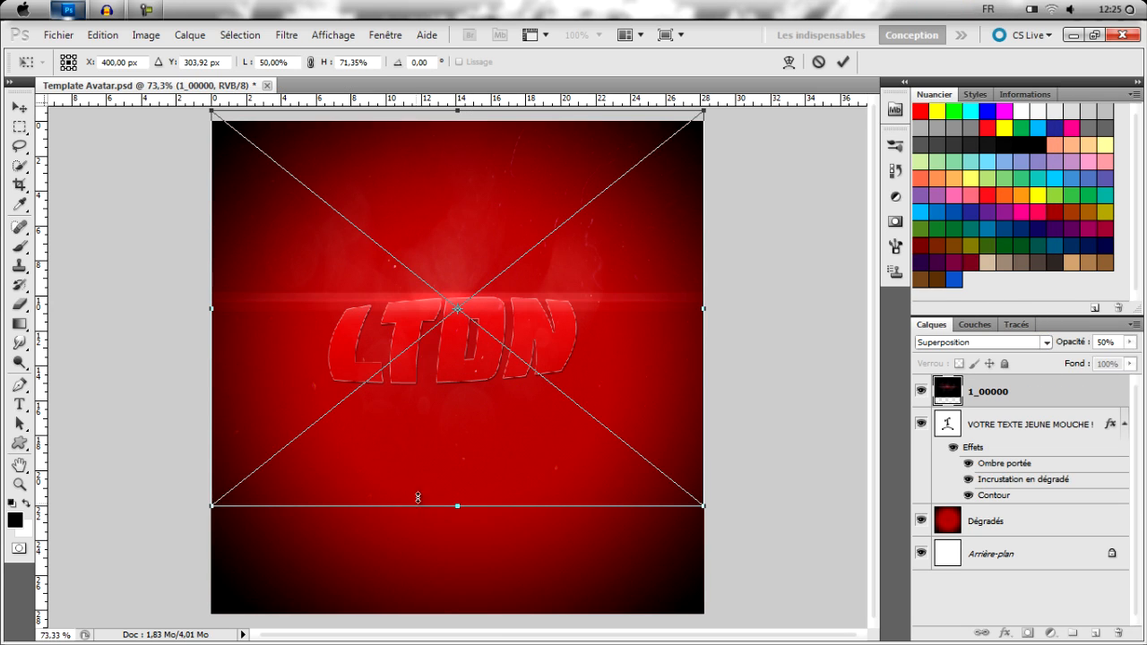
{"action": "left_click_drag", "start_coordinate": [457, 508], "coordinate": [459, 614]}
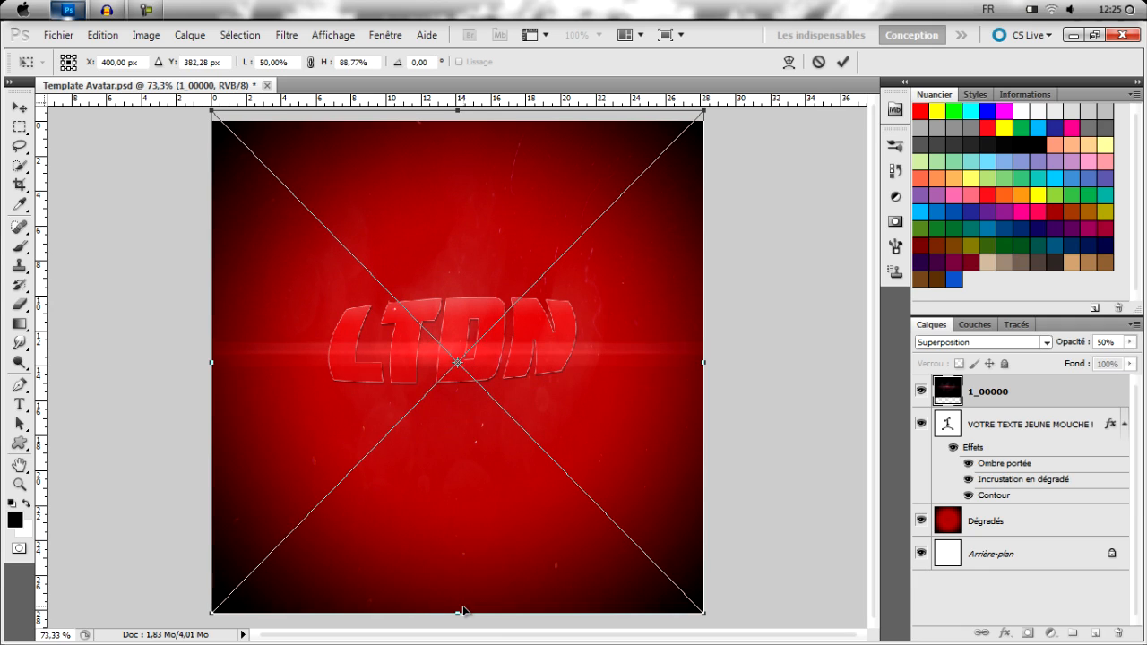
{"action": "left_click_drag", "start_coordinate": [603, 408], "coordinate": [606, 348]}
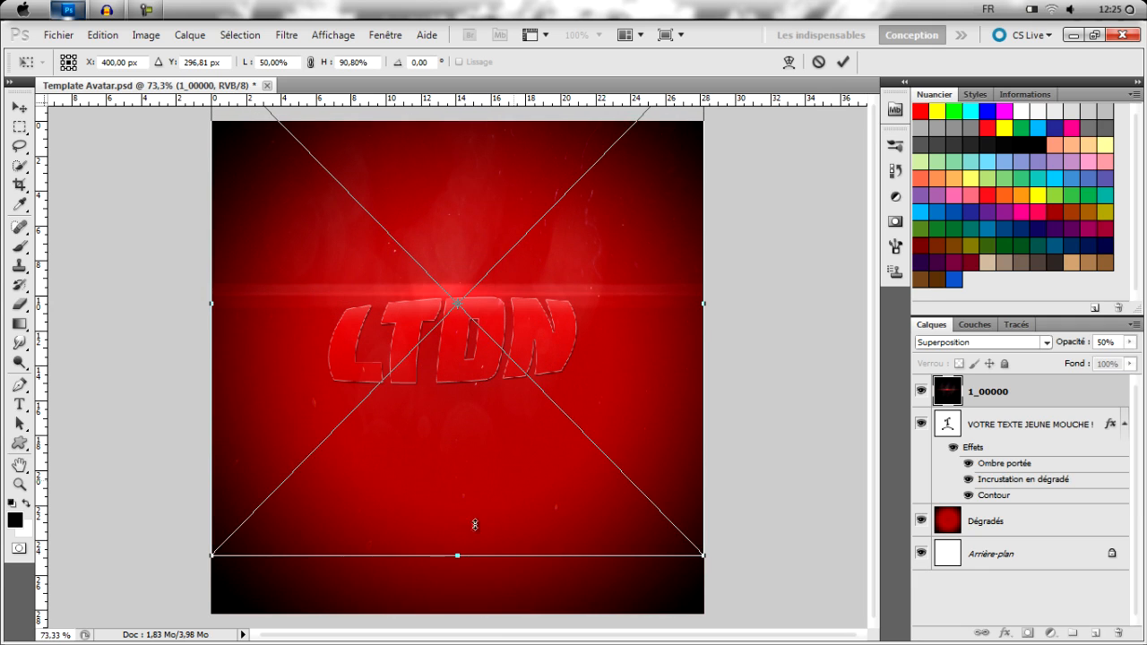
{"action": "left_click_drag", "start_coordinate": [458, 560], "coordinate": [463, 618]}
{"action": "left_click_drag", "start_coordinate": [652, 411], "coordinate": [649, 370]}
{"action": "left_click_drag", "start_coordinate": [453, 574], "coordinate": [453, 616]}
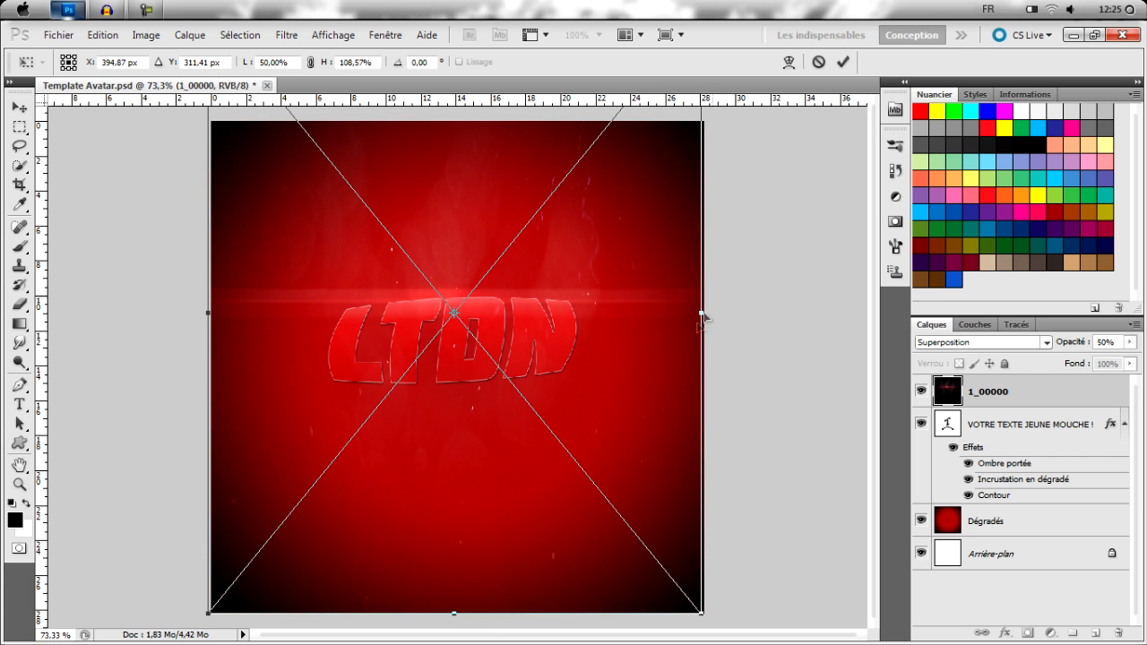
{"action": "left_click_drag", "start_coordinate": [709, 313], "coordinate": [713, 313]}
{"action": "left_click", "coordinate": [843, 63]}
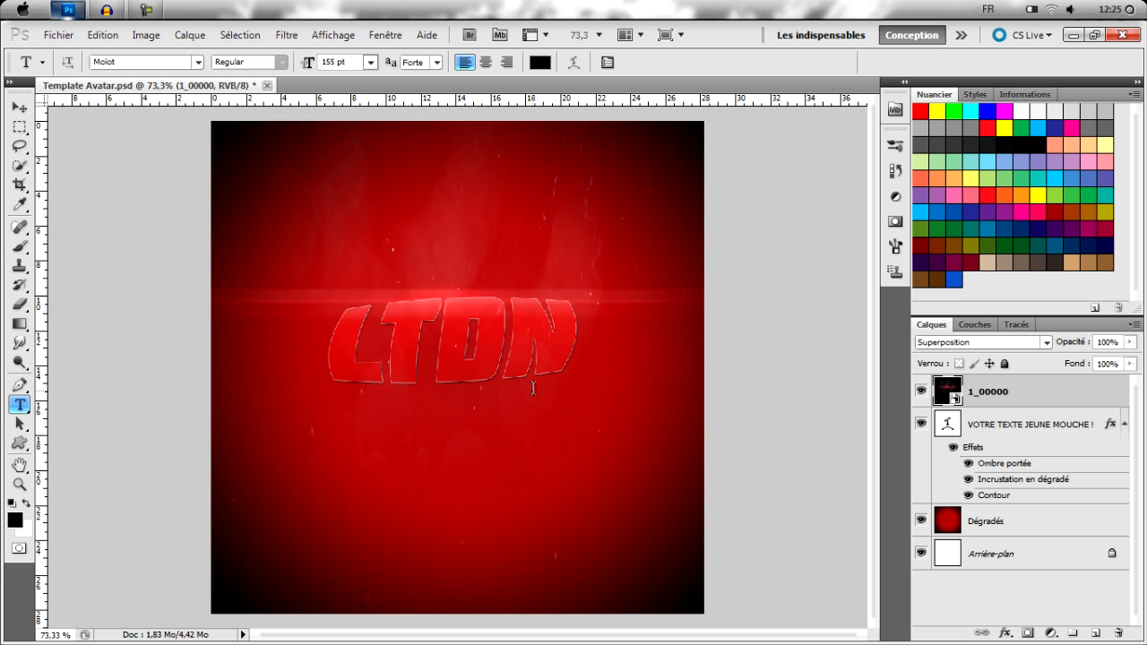
- Import the Light [MD] (39).jpg image from the GFX folder's Lights subfolder
{"action": "left_click", "coordinate": [57, 35]}
{"action": "left_click", "coordinate": [160, 332]}
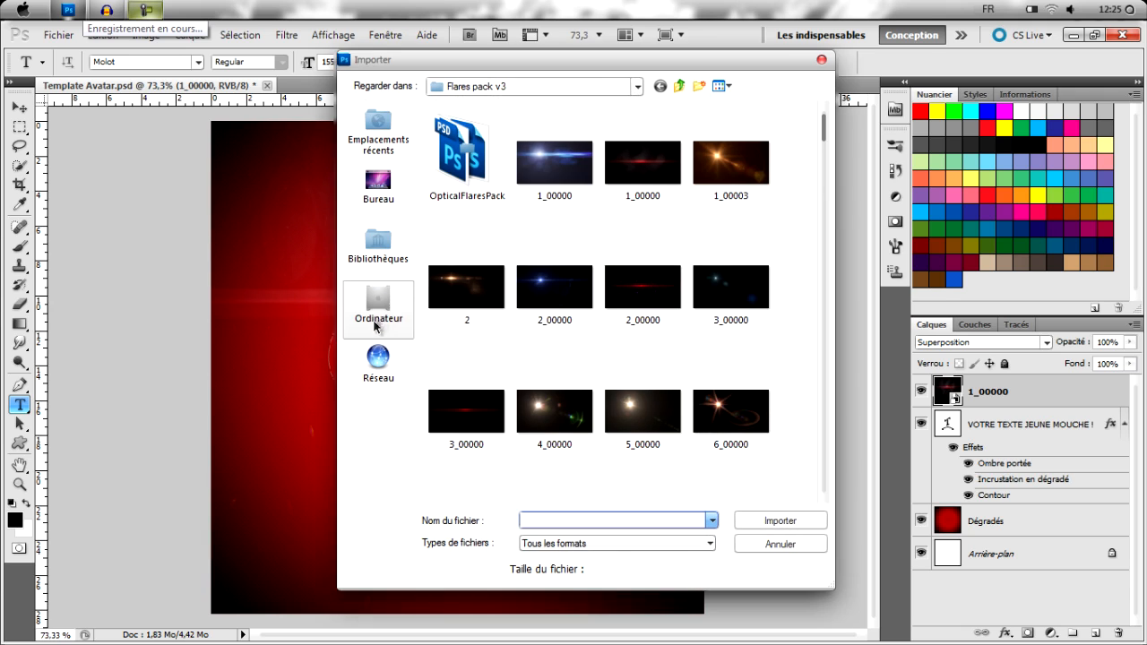
{"action": "left_click", "coordinate": [405, 211]}
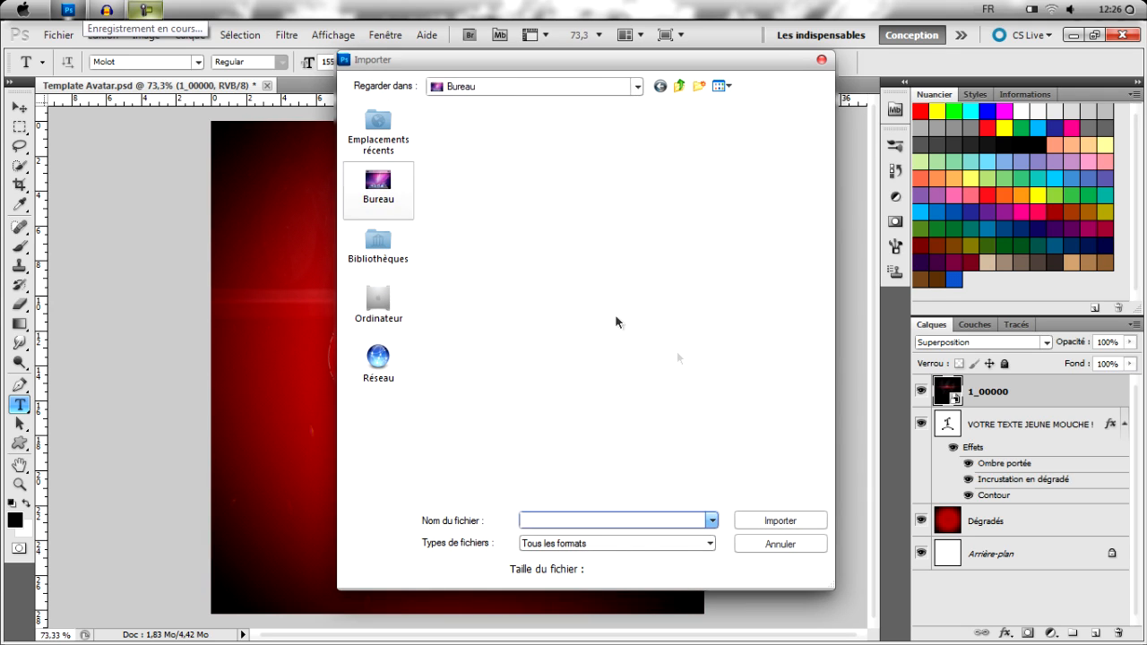
{"action": "double_click", "coordinate": [663, 257]}
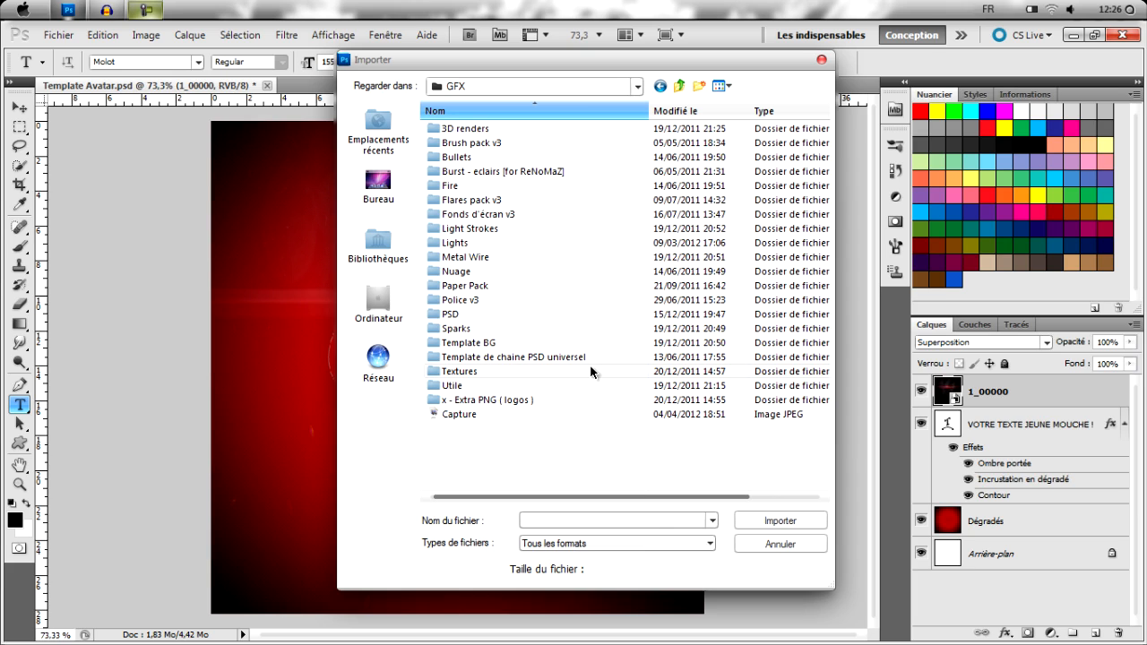
{"action": "double_click", "coordinate": [462, 243]}
{"action": "left_click", "coordinate": [548, 517]}
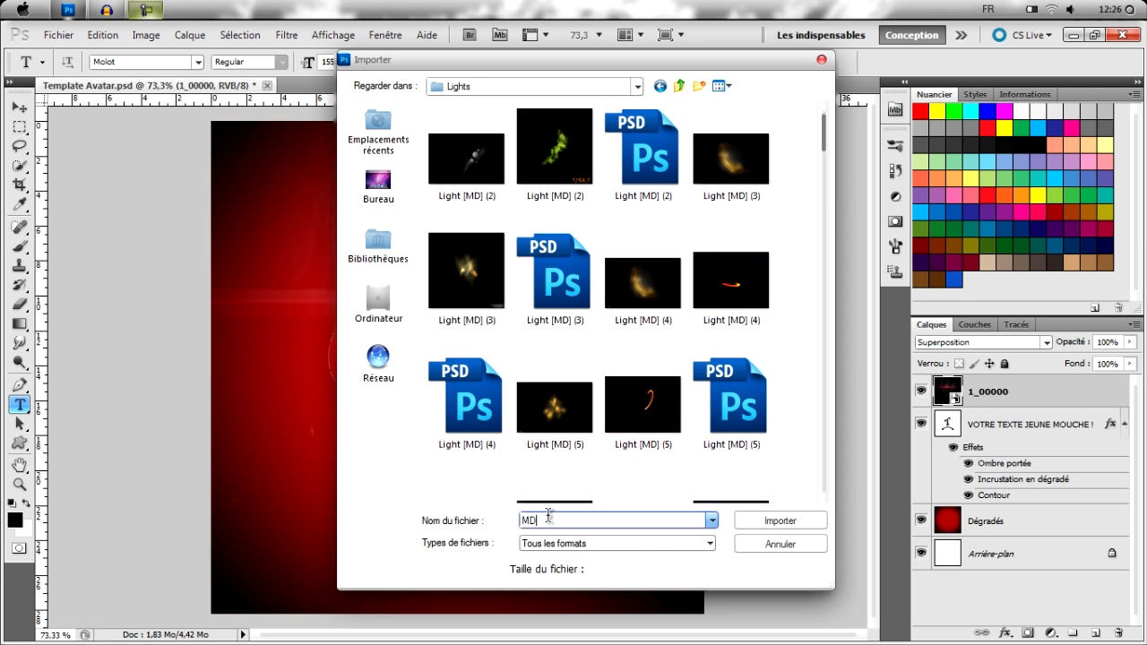
{"action": "type", "text": "l"}
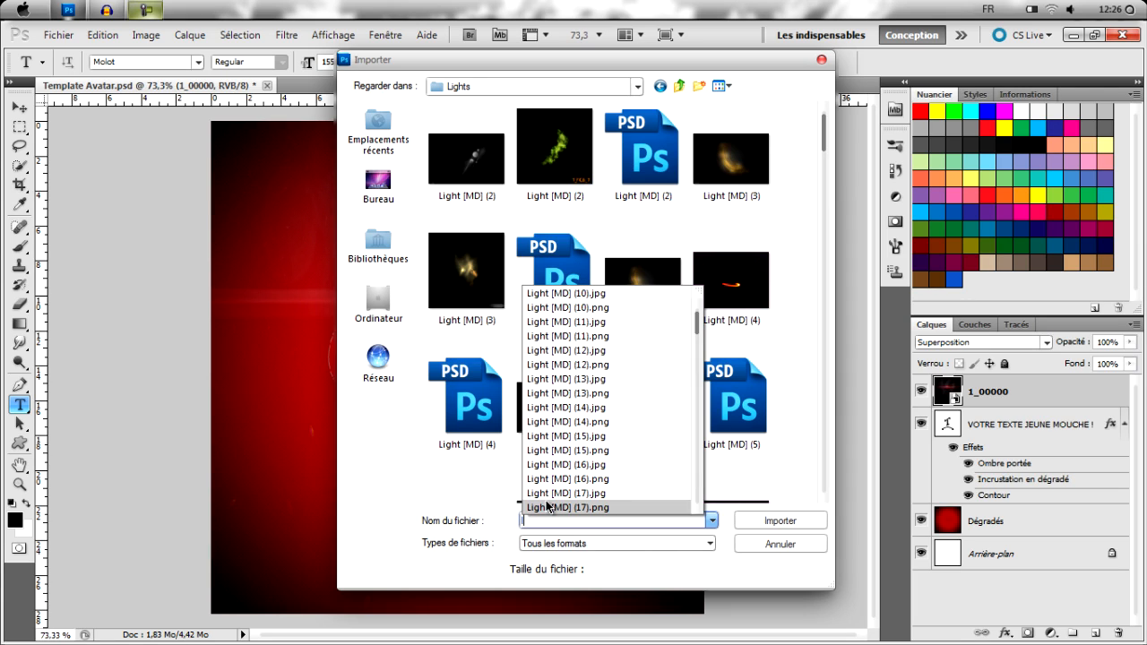
{"action": "scroll", "coordinate": [609, 452], "scroll_direction": "down", "scroll_amount": 10}
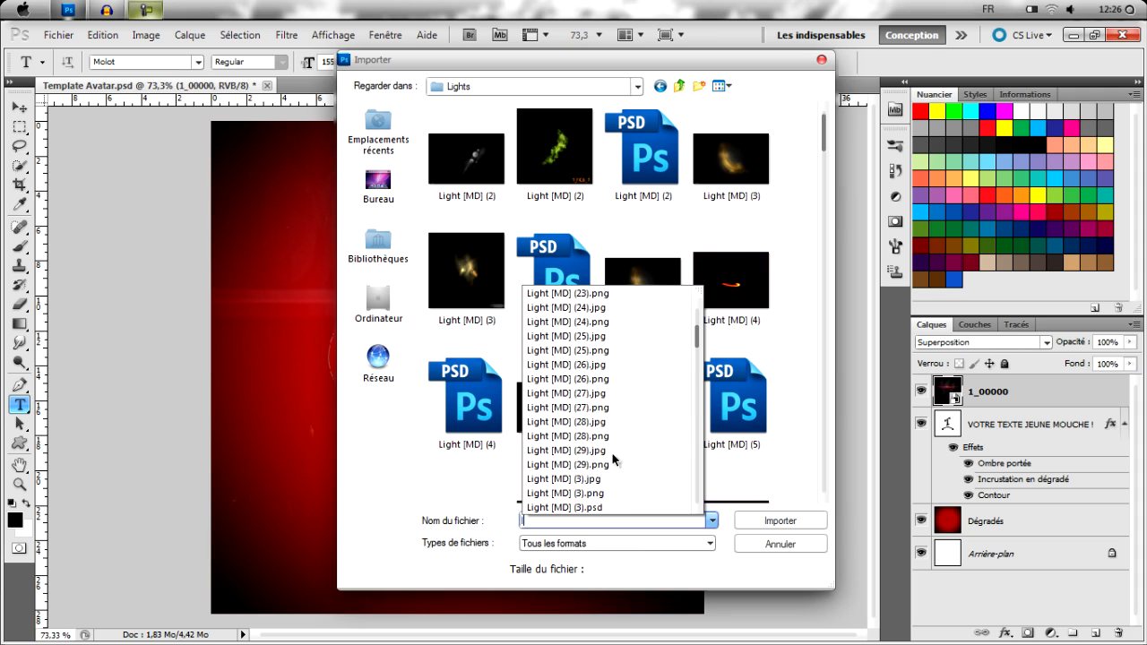
{"action": "scroll", "coordinate": [600, 475], "scroll_direction": "down", "scroll_amount": 7}
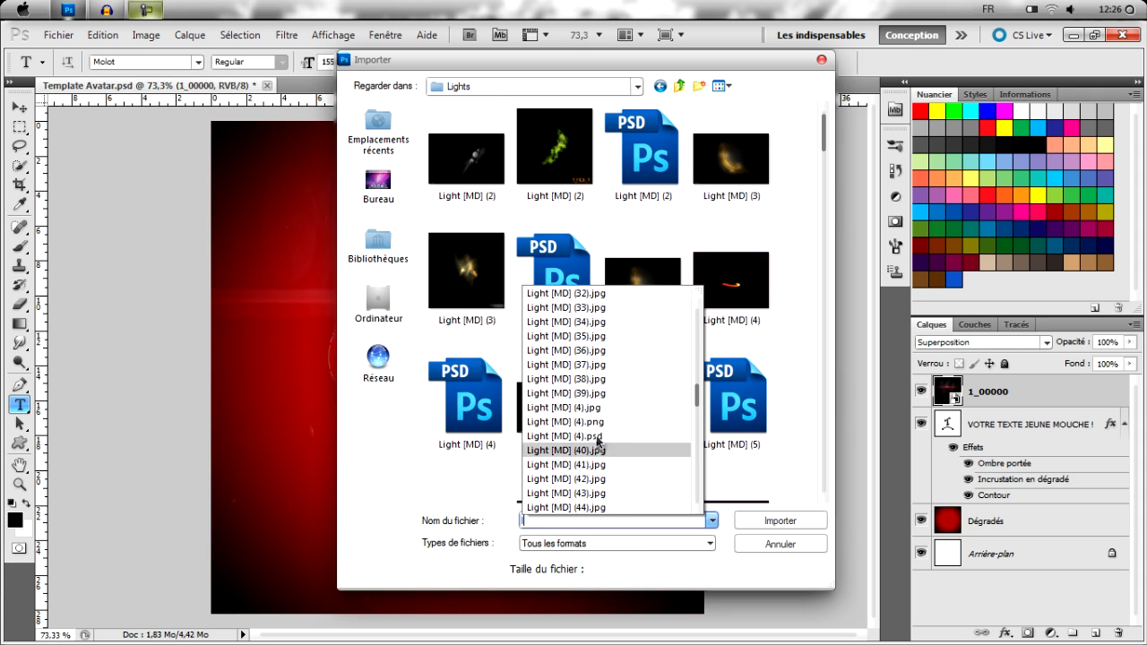
{"action": "left_click", "coordinate": [598, 393]}
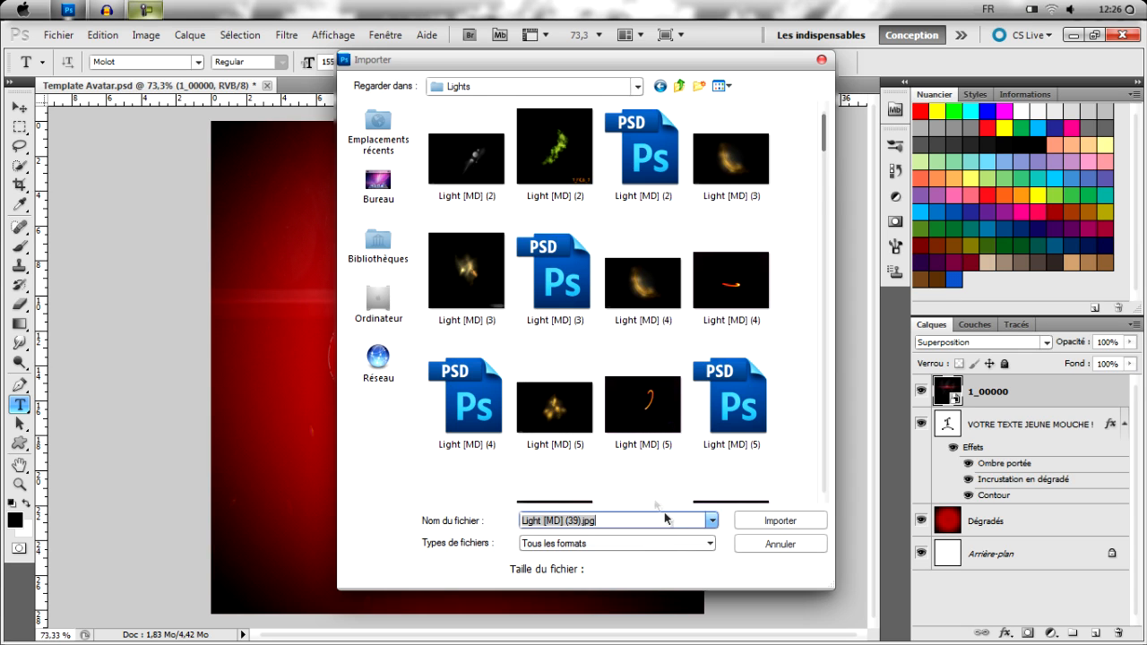
{"action": "left_click", "coordinate": [746, 521]}
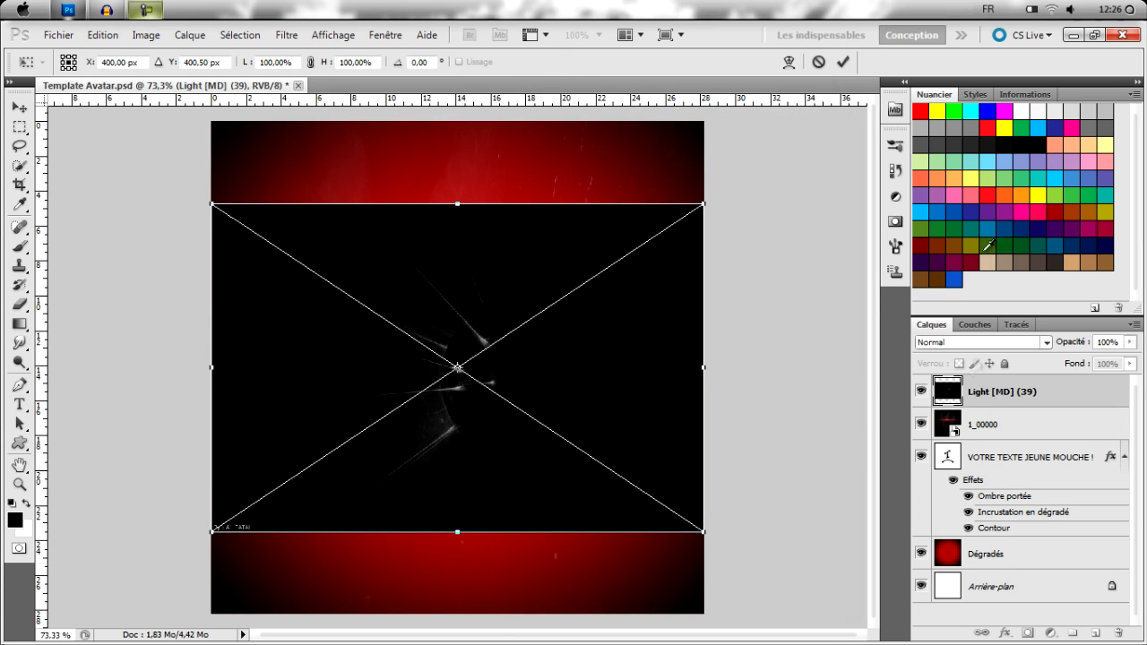
- Set the light image's blending mode to Superposition and place it over the letter L, centred at about X 223 px, Y 355 px
{"action": "left_click", "coordinate": [995, 344]}
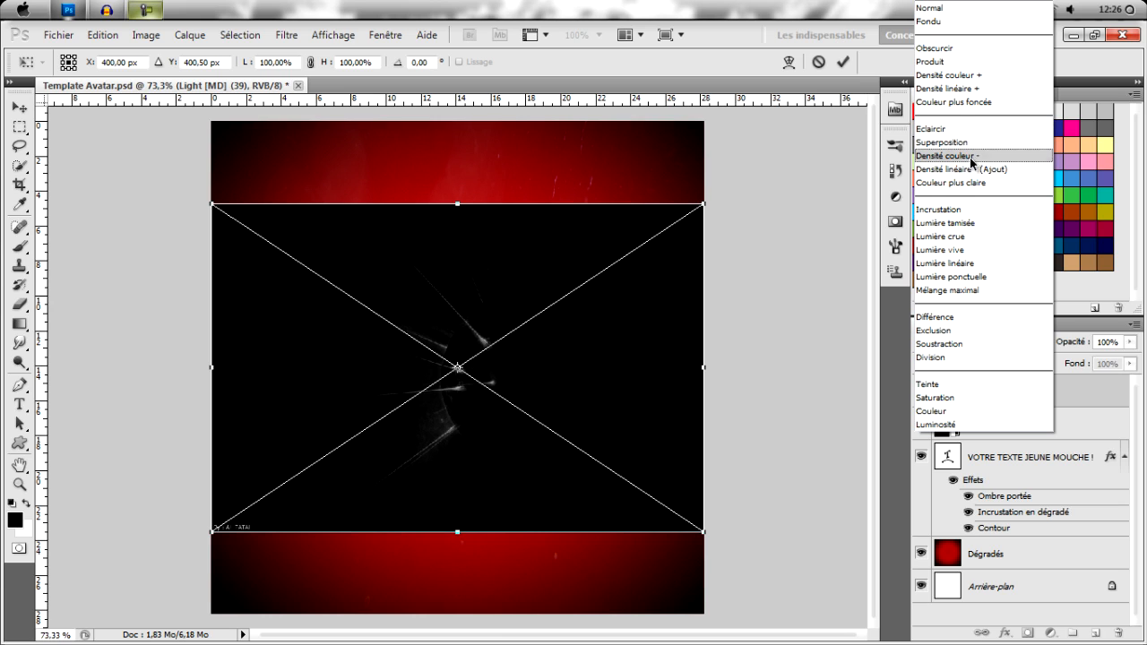
{"action": "left_click", "coordinate": [963, 136]}
{"action": "left_click_drag", "start_coordinate": [499, 332], "coordinate": [470, 332]}
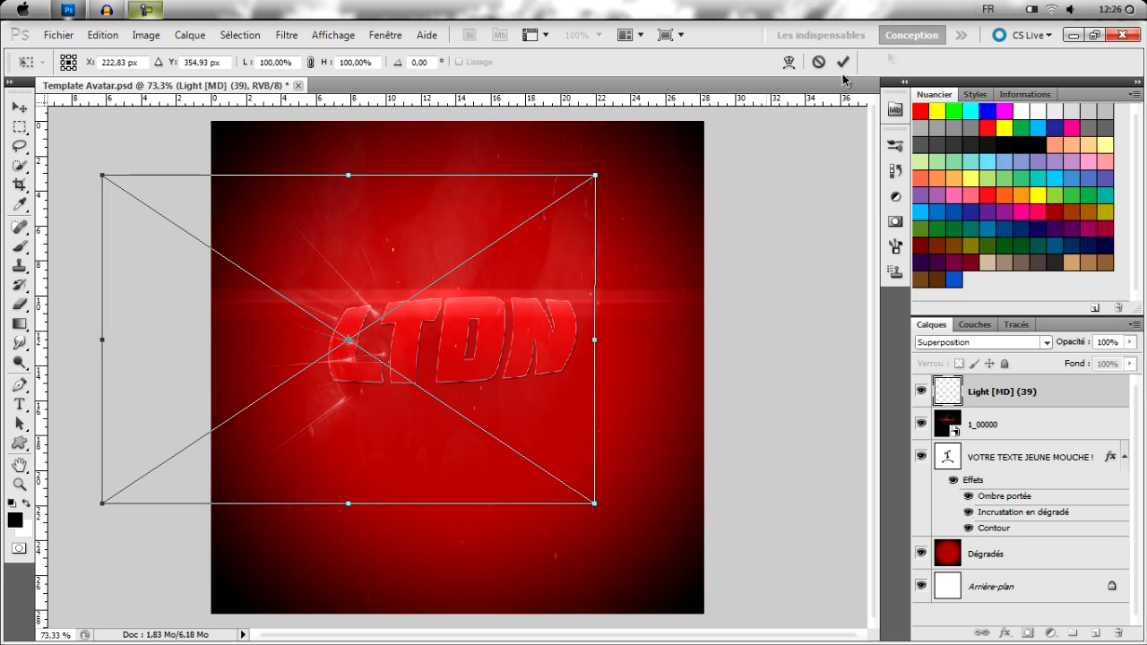
{"action": "left_click", "coordinate": [840, 63]}
{"action": "left_click", "coordinate": [19, 405]}
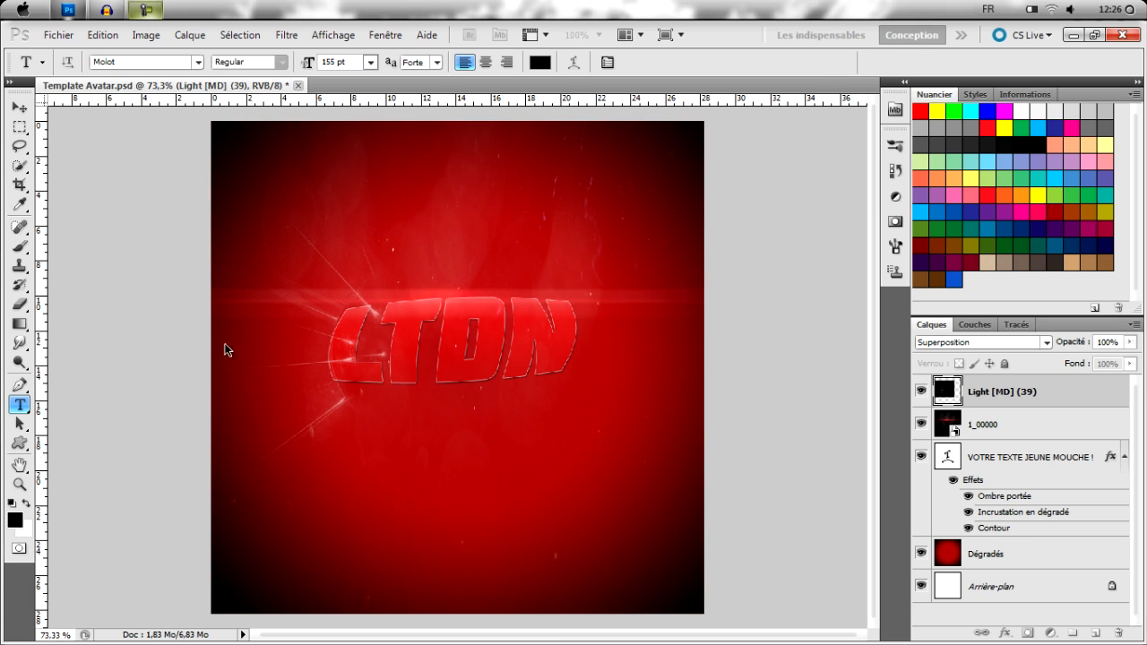
- Rasterize the Light [MD] (39) layer and erase its lowest light streak below the letter L
{"action": "left_click", "coordinate": [18, 303]}
{"action": "left_click", "coordinate": [333, 380]}
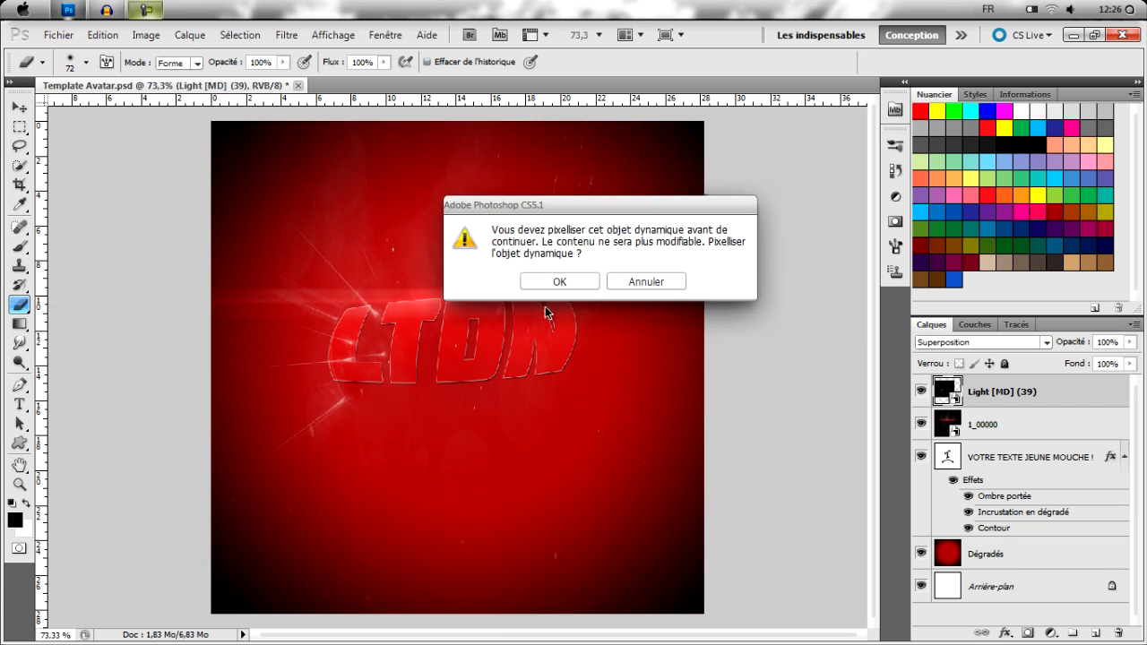
{"action": "left_click", "coordinate": [556, 274]}
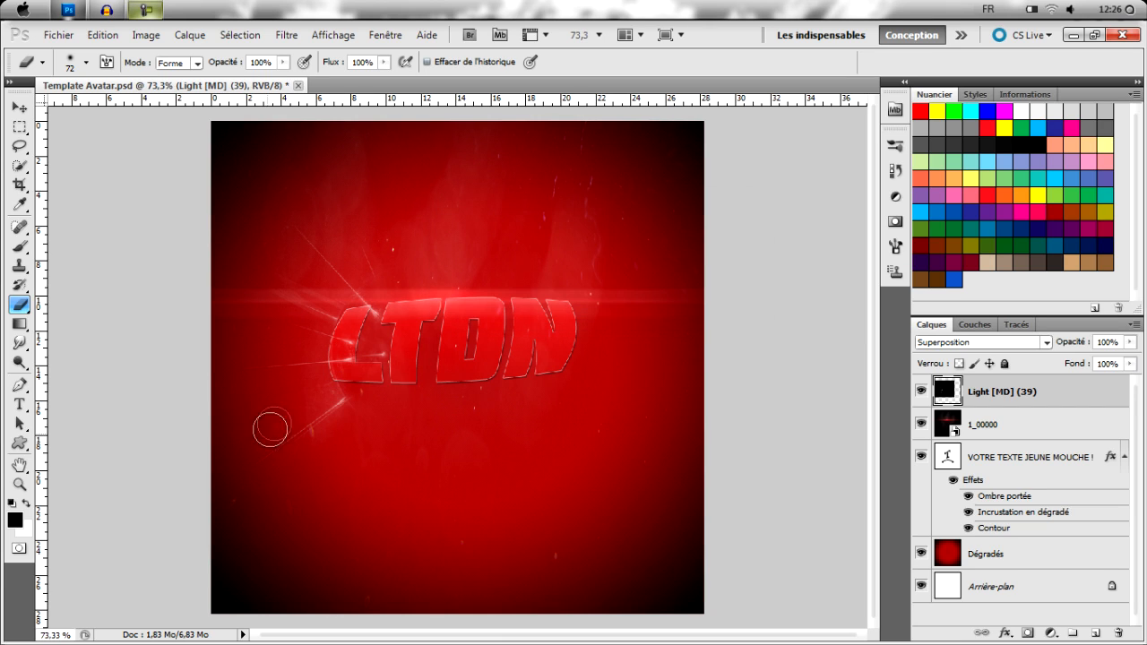
{"action": "left_click_drag", "start_coordinate": [332, 411], "coordinate": [277, 457]}
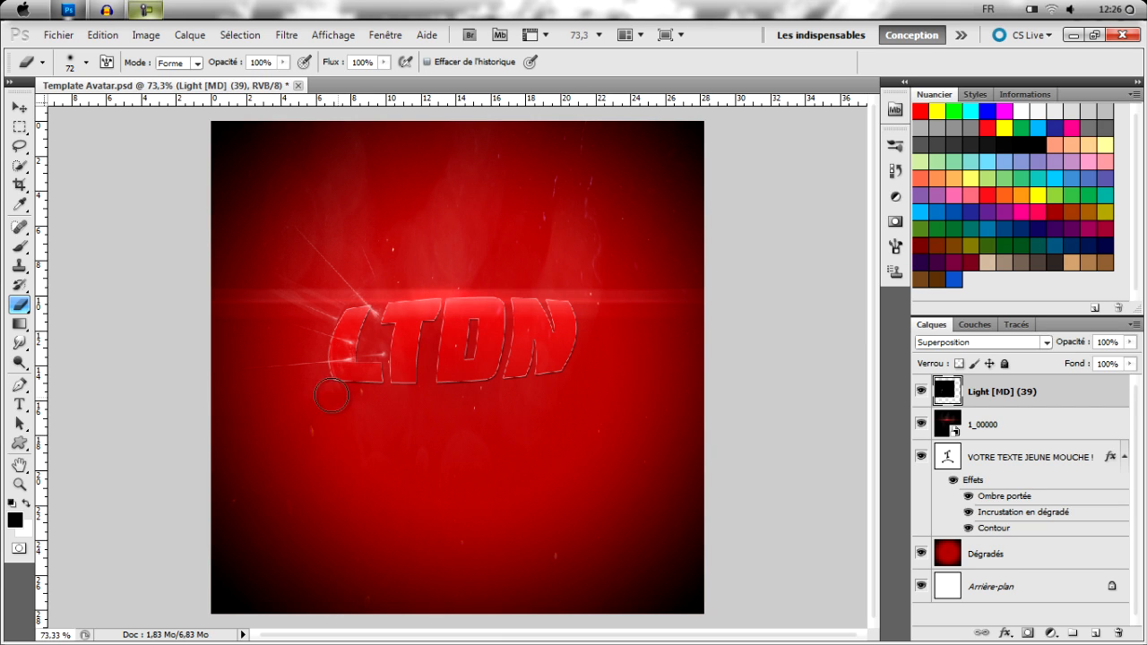
- Duplicate the Light [MD] (39) layer, and duplicate the resulting copy once more
{"action": "right_click", "coordinate": [999, 389]}
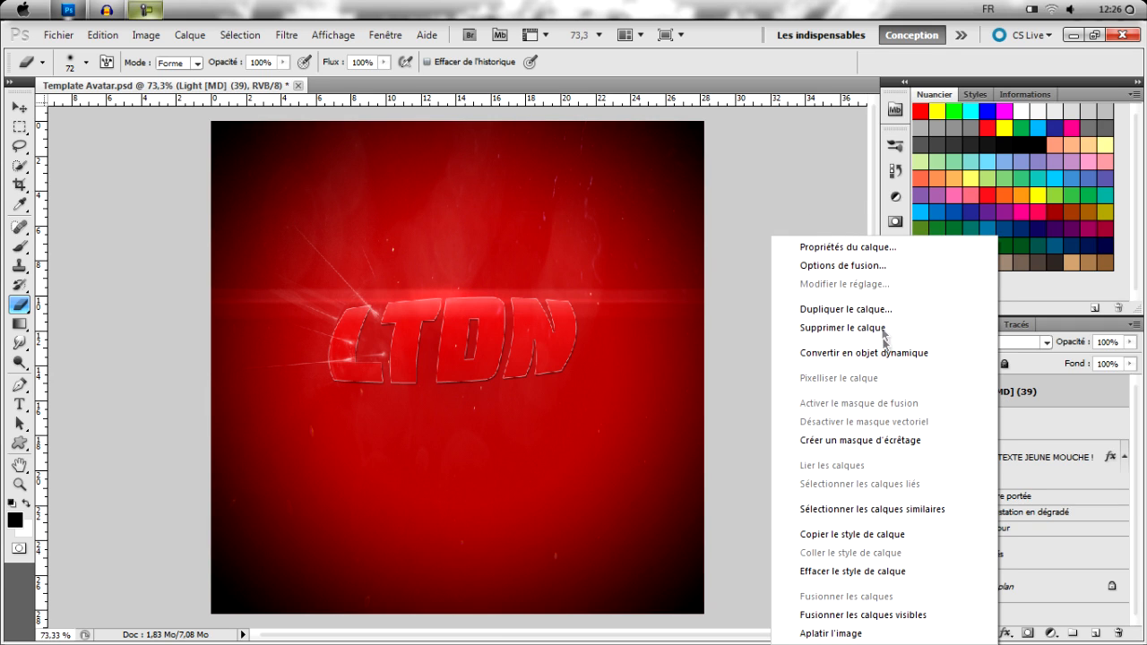
{"action": "left_click", "coordinate": [843, 310]}
{"action": "left_click", "coordinate": [720, 184]}
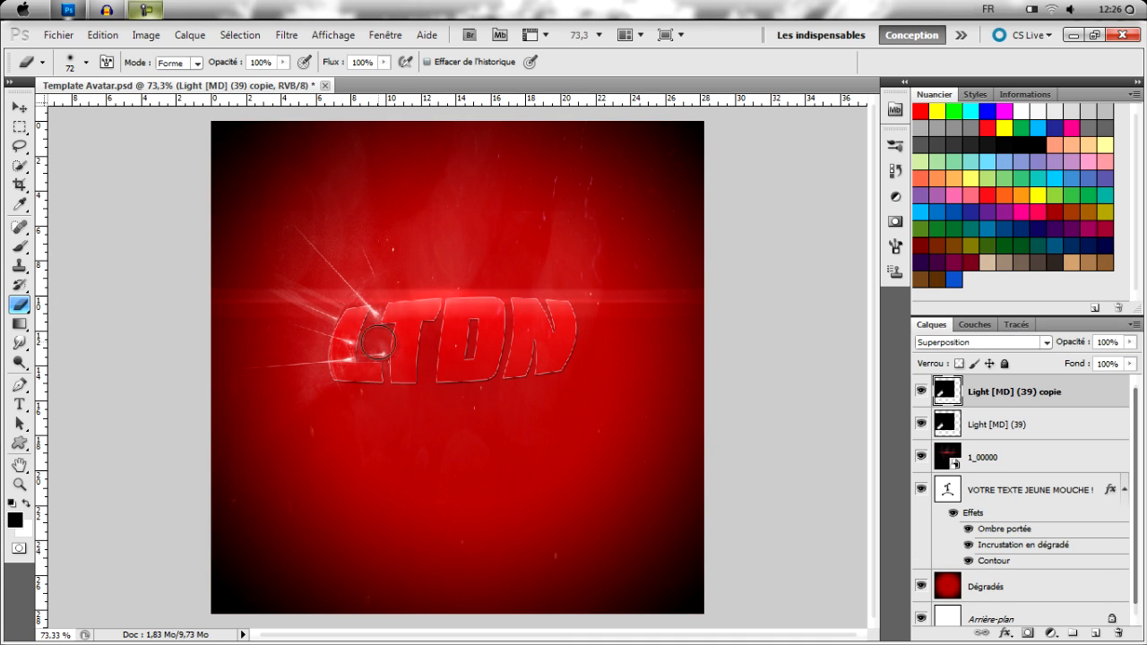
{"action": "right_click", "coordinate": [1017, 392]}
{"action": "left_click", "coordinate": [869, 310]}
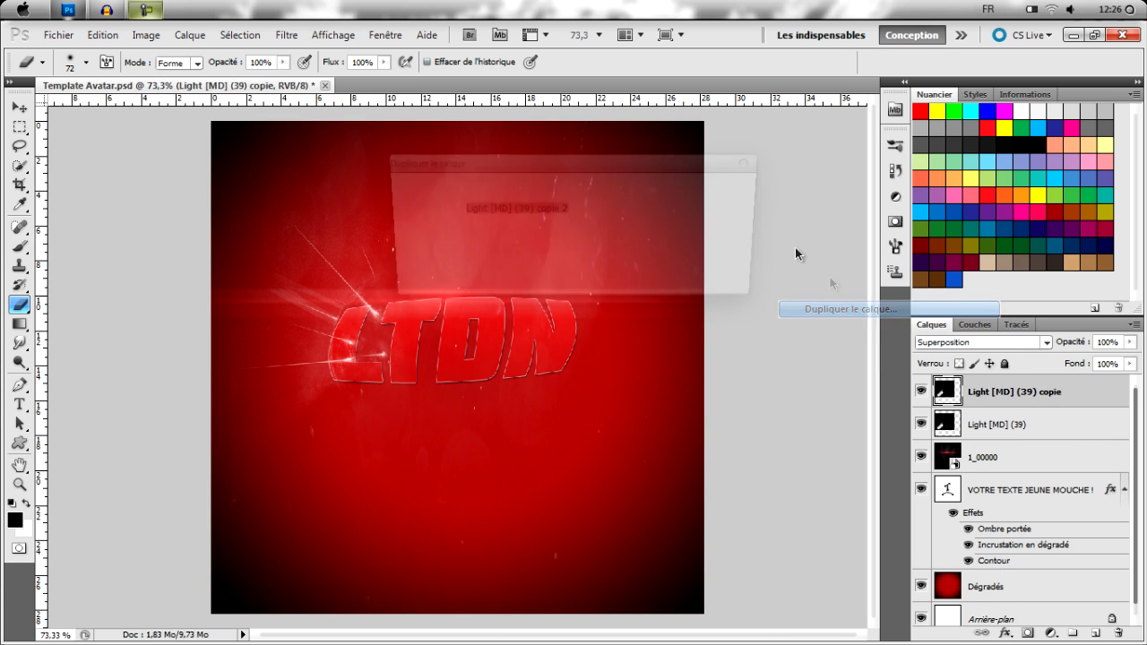
{"action": "left_click", "coordinate": [703, 191]}
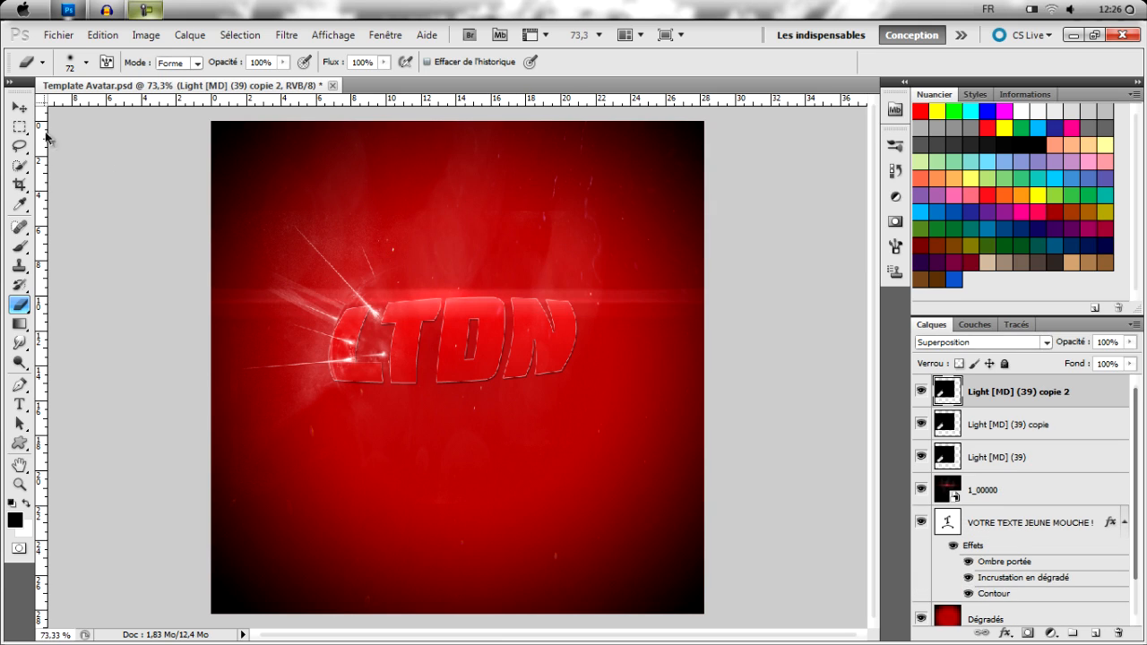
- Rotate the Light [MD] (39) copie 2 layer 180° and place it over the letter N, centred at about X 562 px, Y 340 px
{"action": "left_click", "coordinate": [19, 107]}
{"action": "left_click_drag", "start_coordinate": [383, 356], "coordinate": [491, 383]}
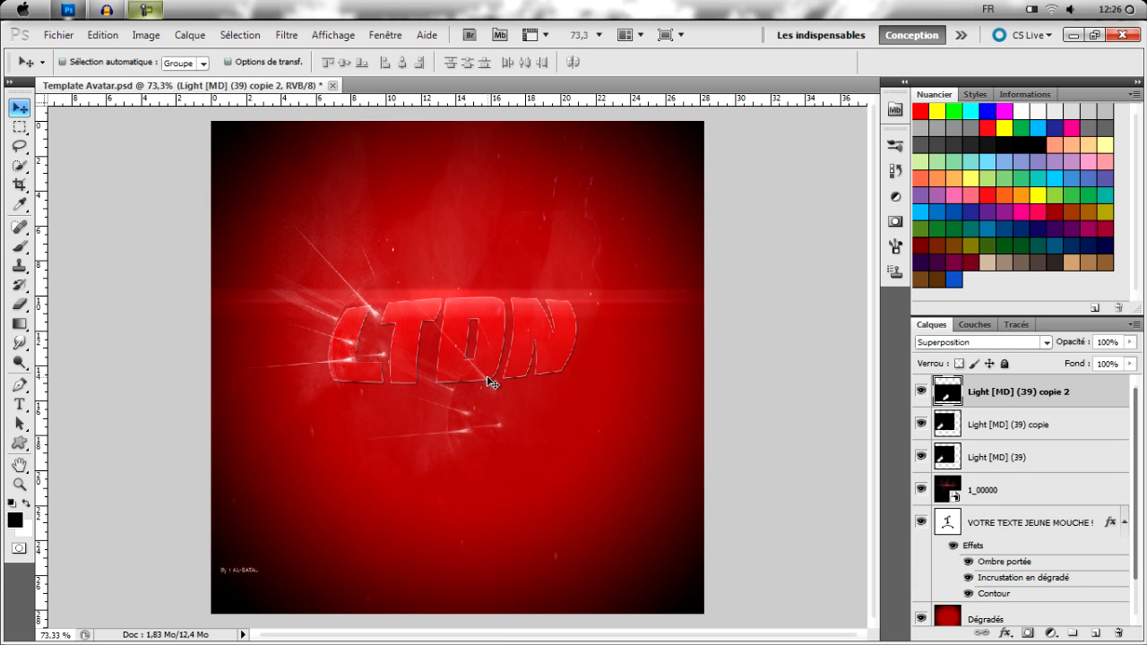
{"action": "key", "text": "ctrl+t"}
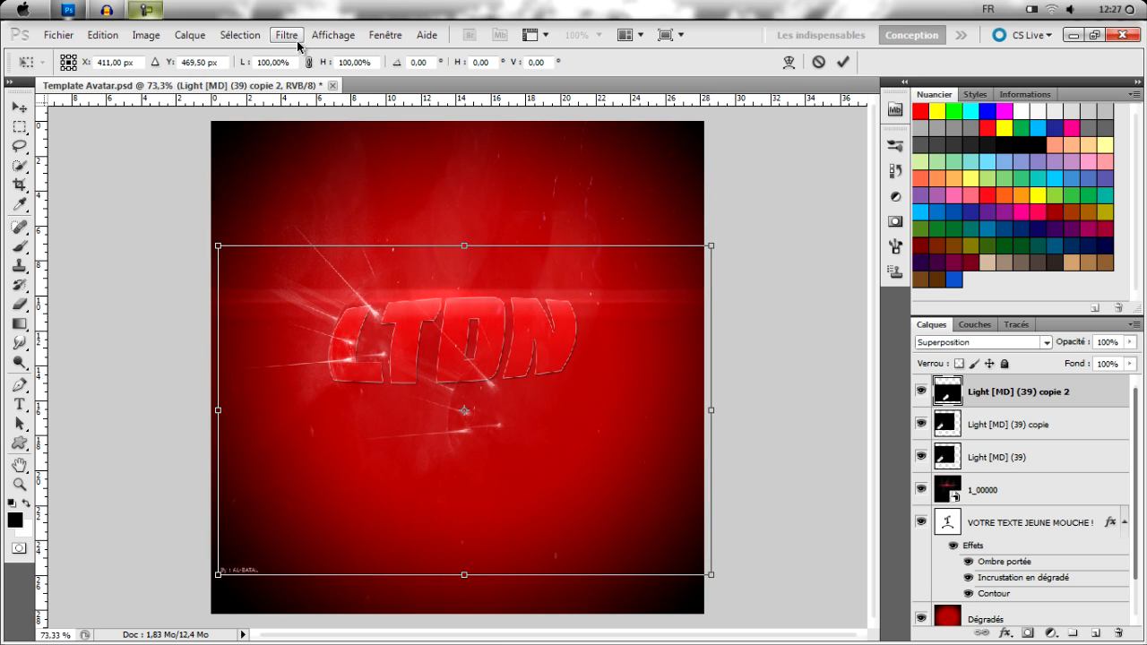
{"action": "left_click", "coordinate": [106, 37]}
{"action": "mouse_move", "coordinate": [203, 337]}
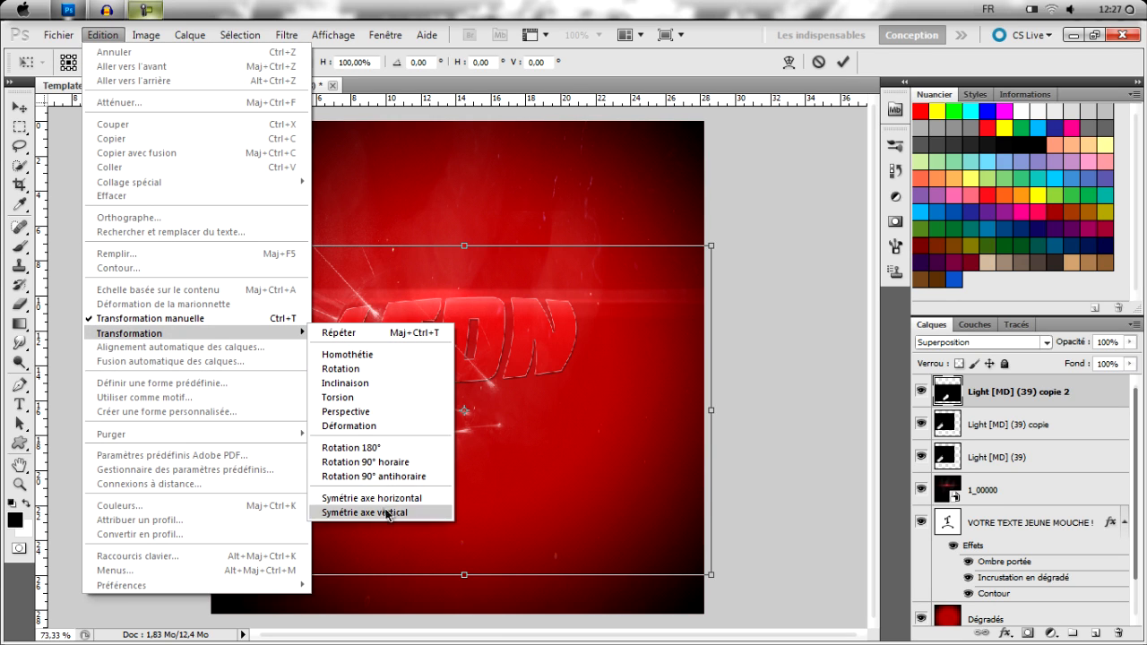
{"action": "left_click", "coordinate": [383, 449]}
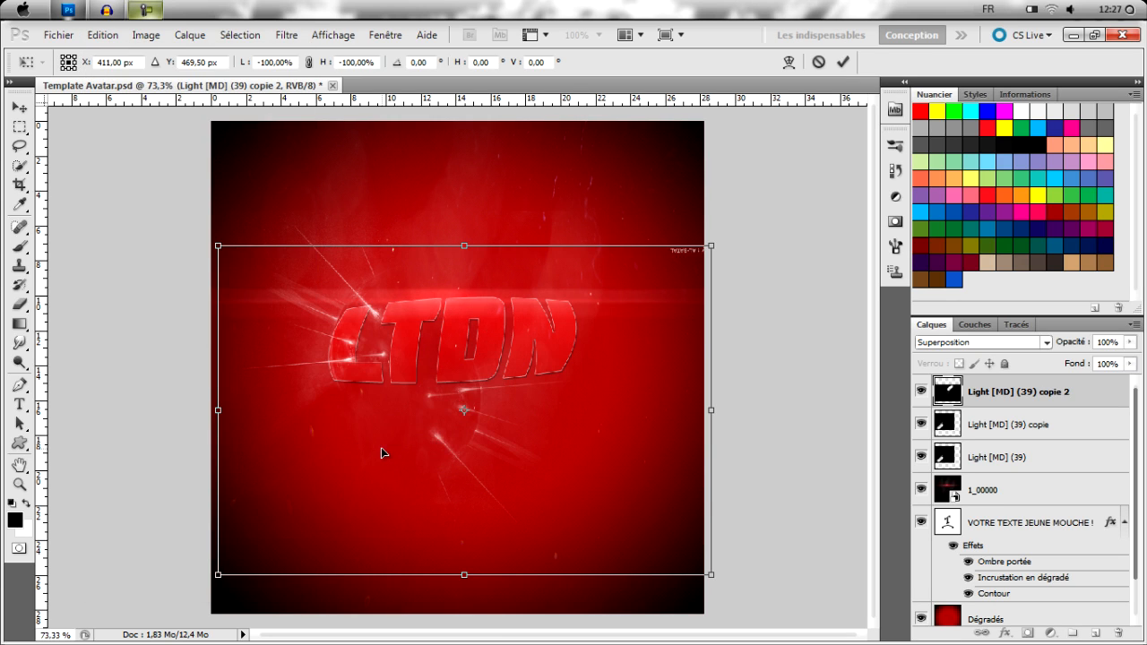
{"action": "left_click_drag", "start_coordinate": [507, 428], "coordinate": [596, 346]}
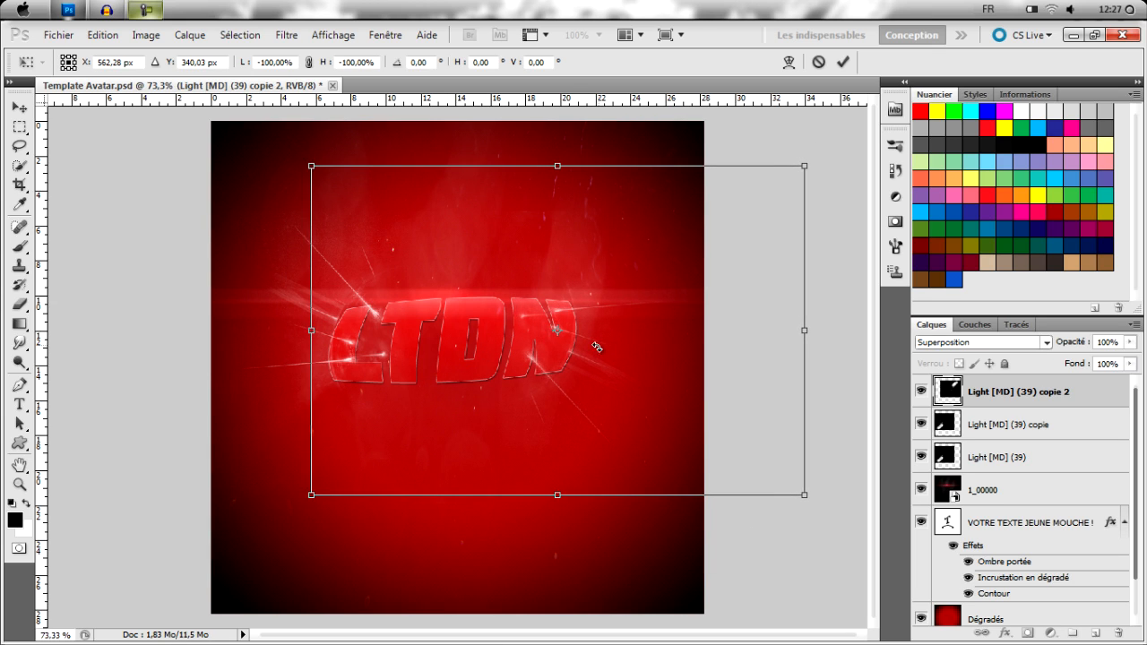
{"action": "left_click", "coordinate": [843, 62]}
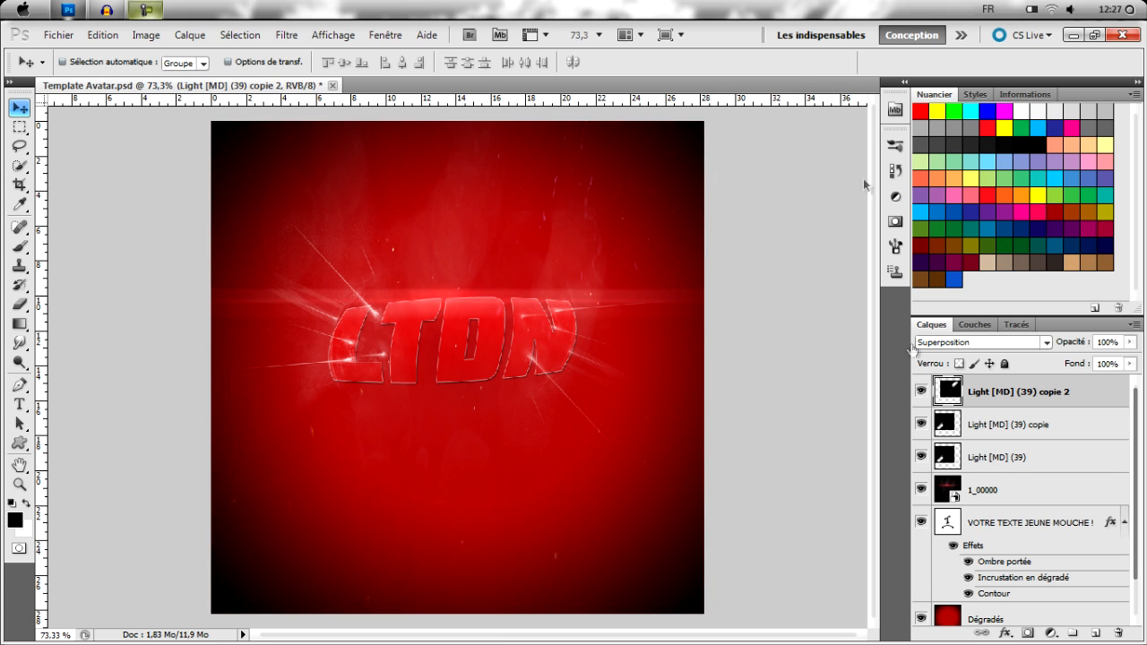
- Duplicate the rotated light layer over the letter N
{"action": "right_click", "coordinate": [1051, 396]}
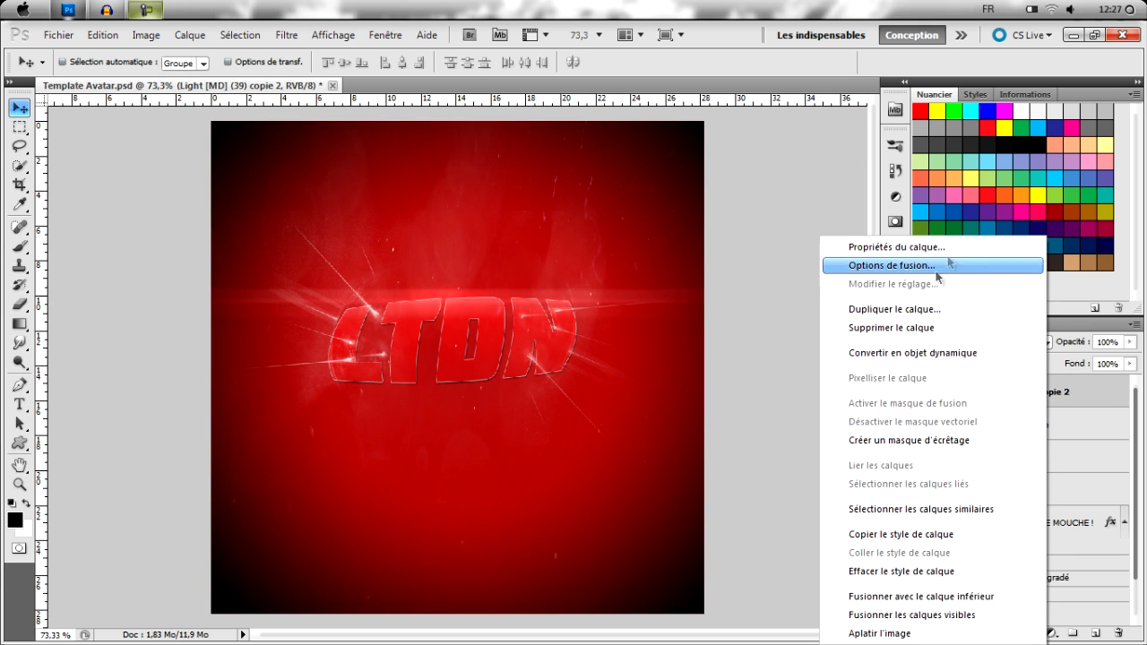
{"action": "left_click", "coordinate": [947, 308]}
{"action": "left_click", "coordinate": [717, 188]}
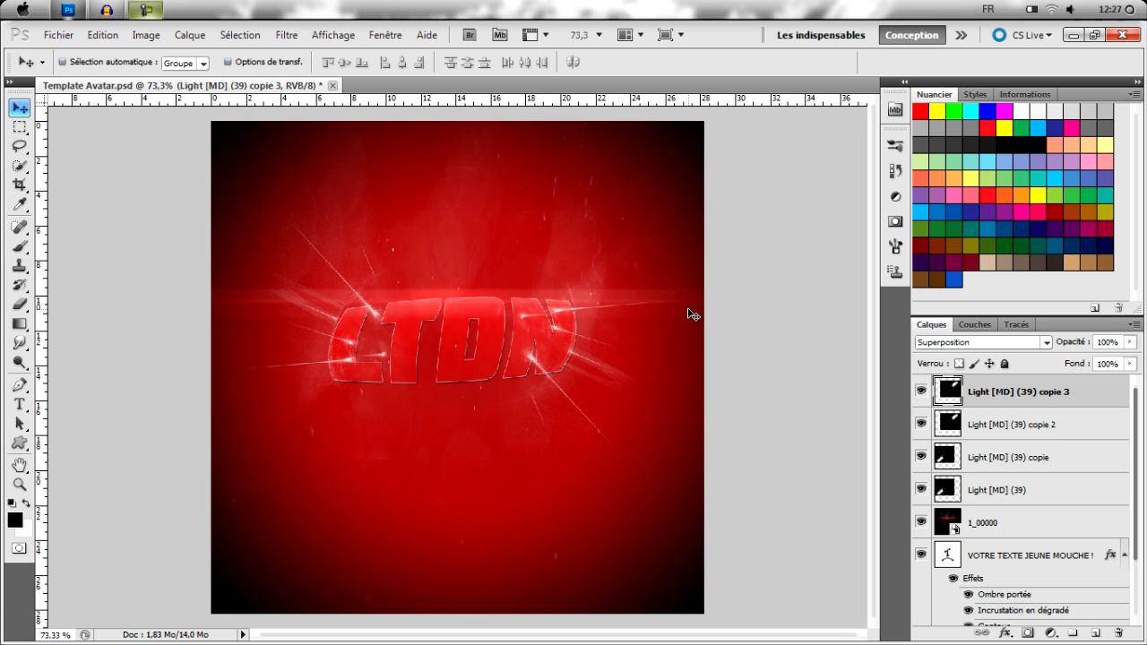
- Add the text line TUTOS-WEB in black Molot at 86 pt, centred in the lower part of the canvas below LTDN
{"action": "left_click", "coordinate": [19, 404]}
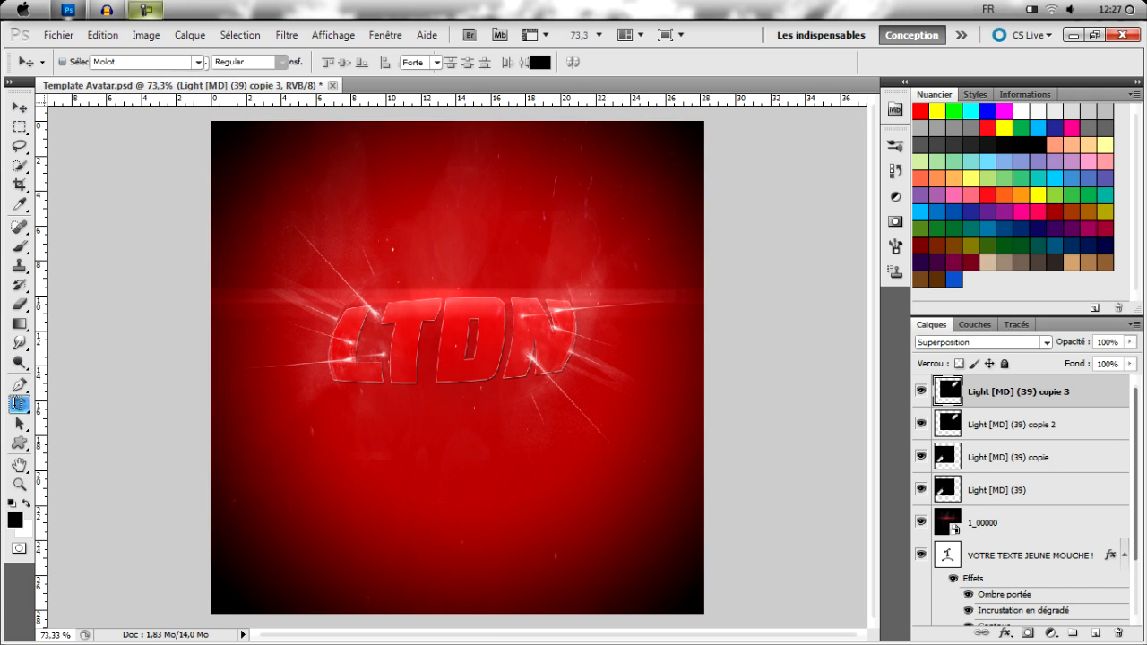
{"action": "left_click", "coordinate": [350, 498]}
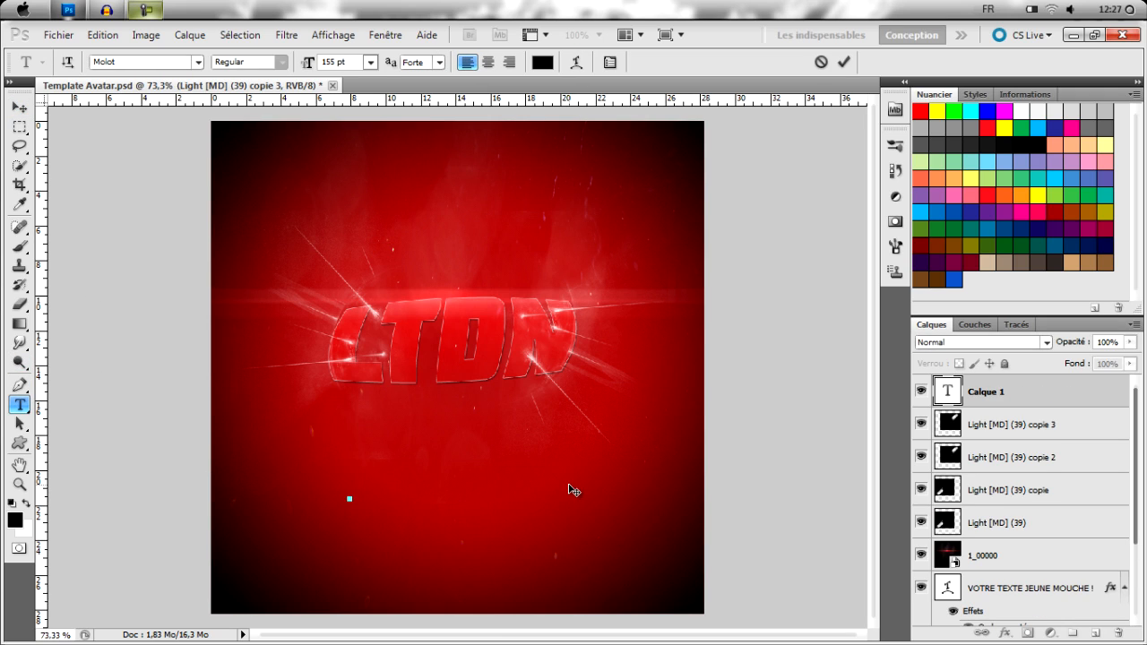
{"action": "type", "text": "TU"}
{"action": "key", "text": "BackSpace"}
{"action": "key", "text": "BackSpace"}
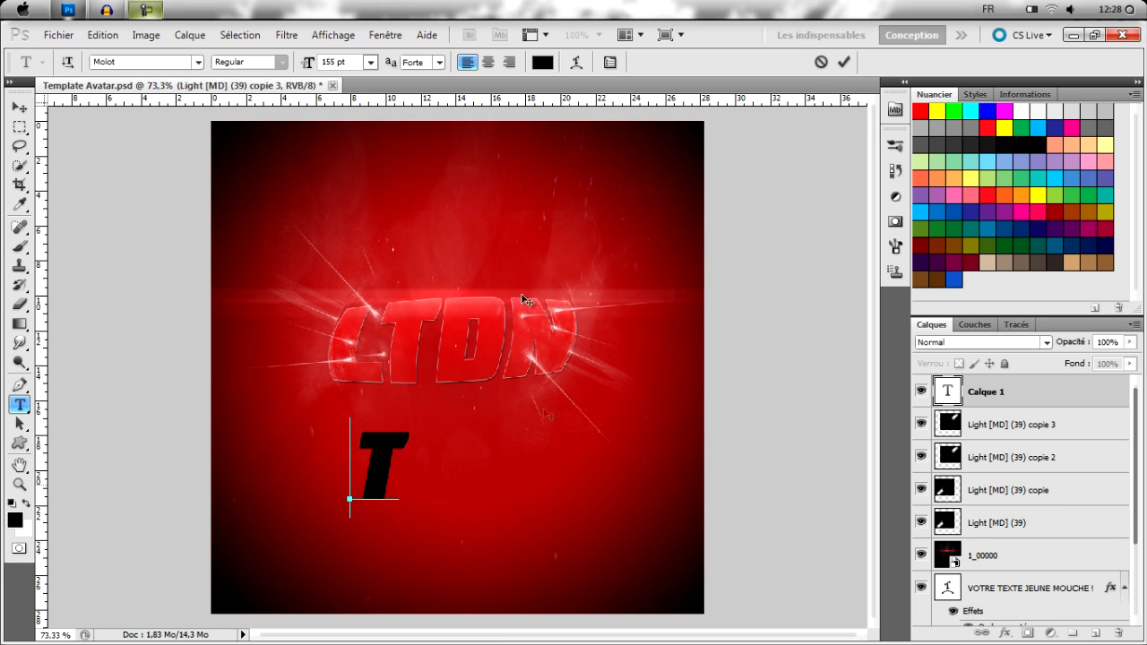
{"action": "left_click_drag", "start_coordinate": [309, 64], "coordinate": [257, 64]}
{"action": "type", "text": "TU"}
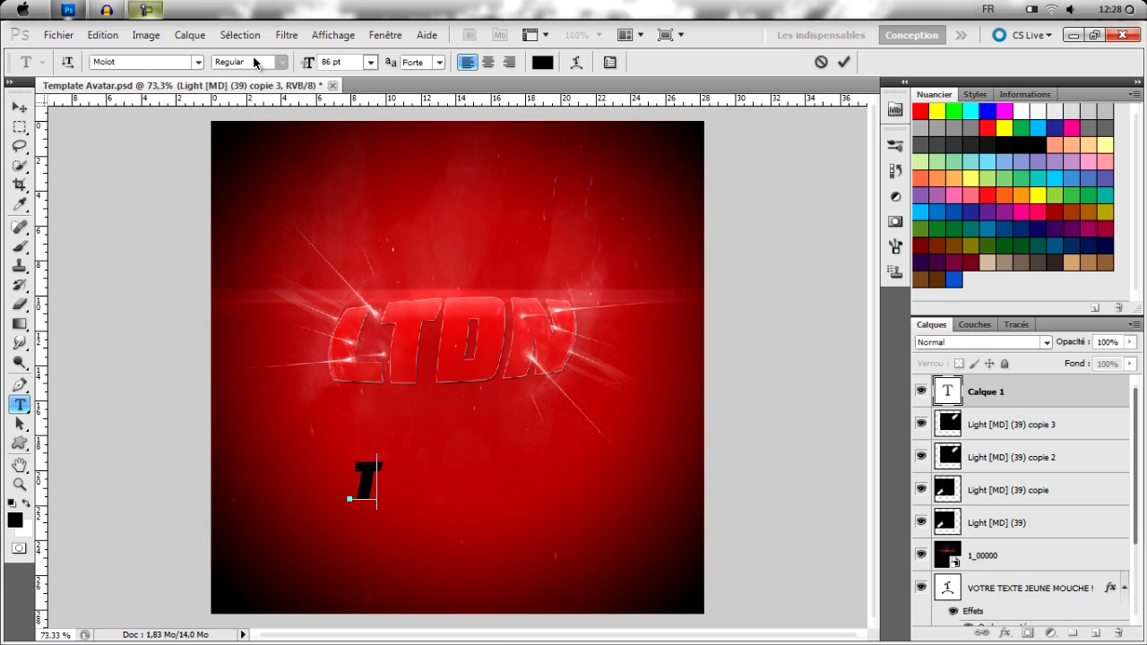
{"action": "type", "text": "TO"}
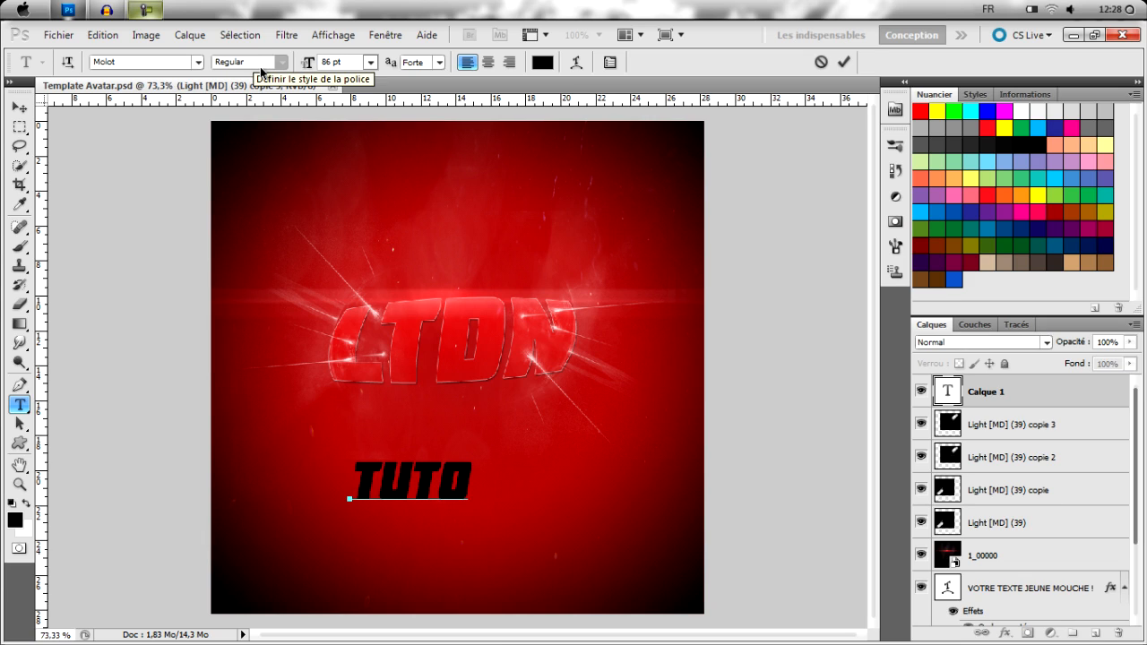
{"action": "type", "text": "S-"}
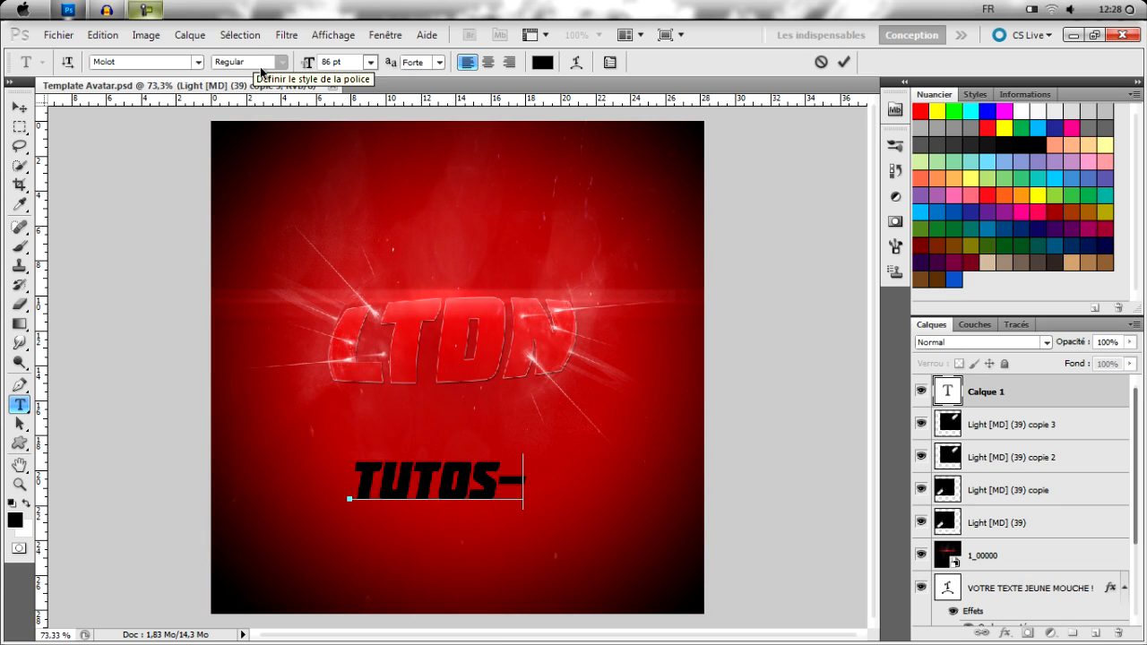
{"action": "type", "text": "WEB"}
{"action": "left_click_drag", "start_coordinate": [689, 493], "coordinate": [648, 492]}
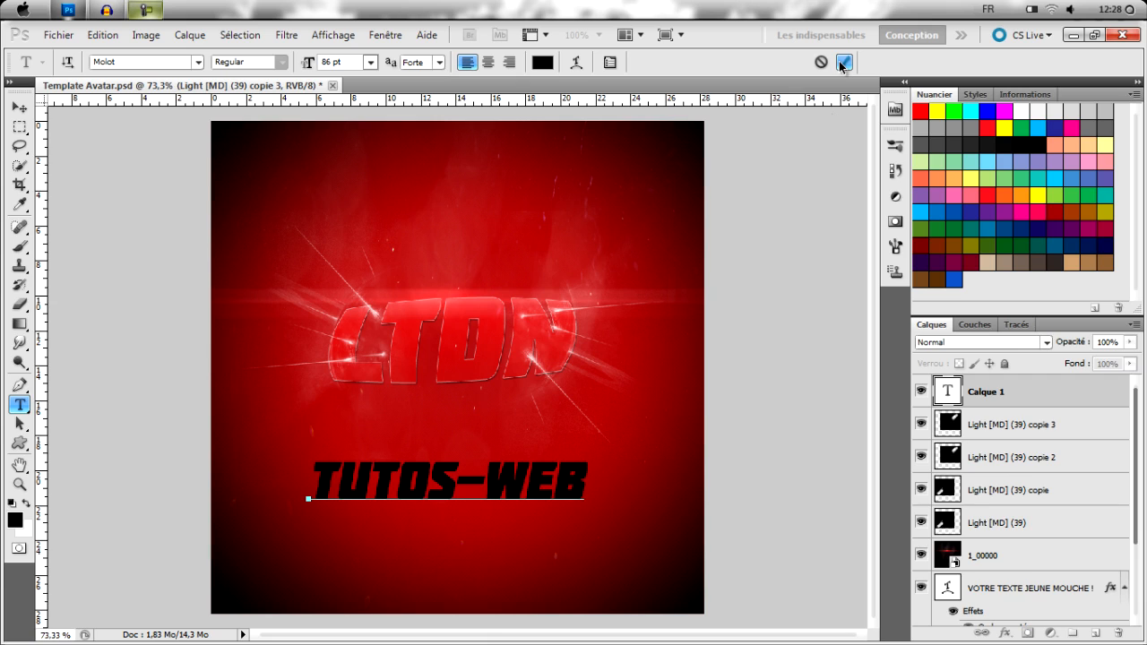
{"action": "left_click_drag", "start_coordinate": [583, 522], "coordinate": [575, 543]}
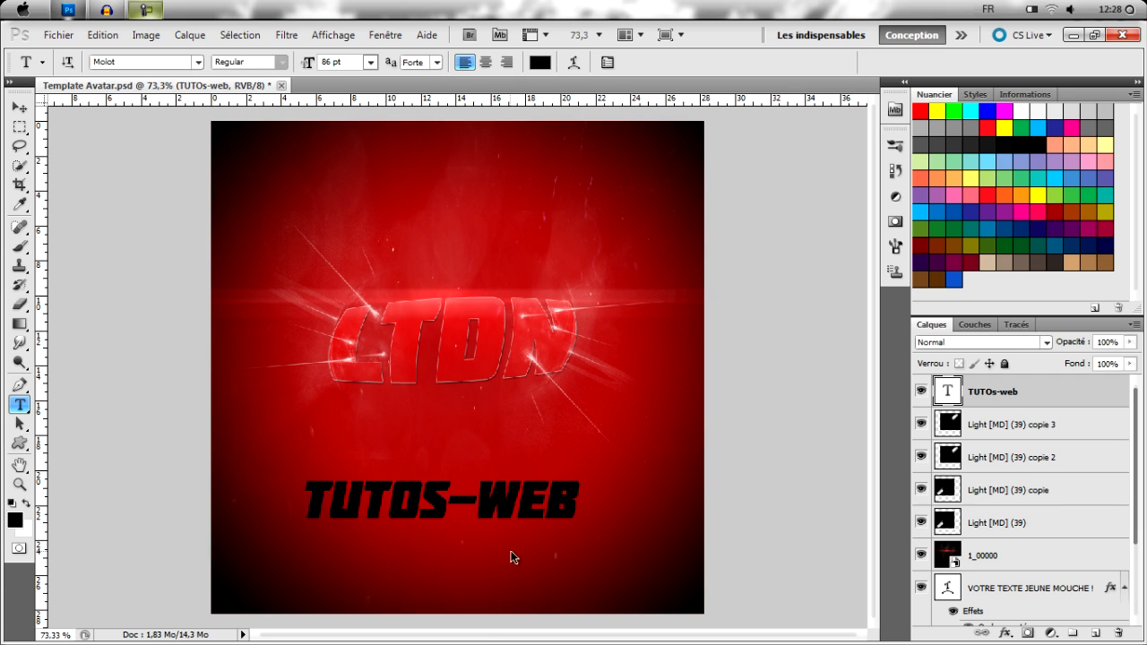
- Warp the TUTOS-WEB text with the Dilatation style at +50% inflexion
{"action": "left_click", "coordinate": [575, 62]}
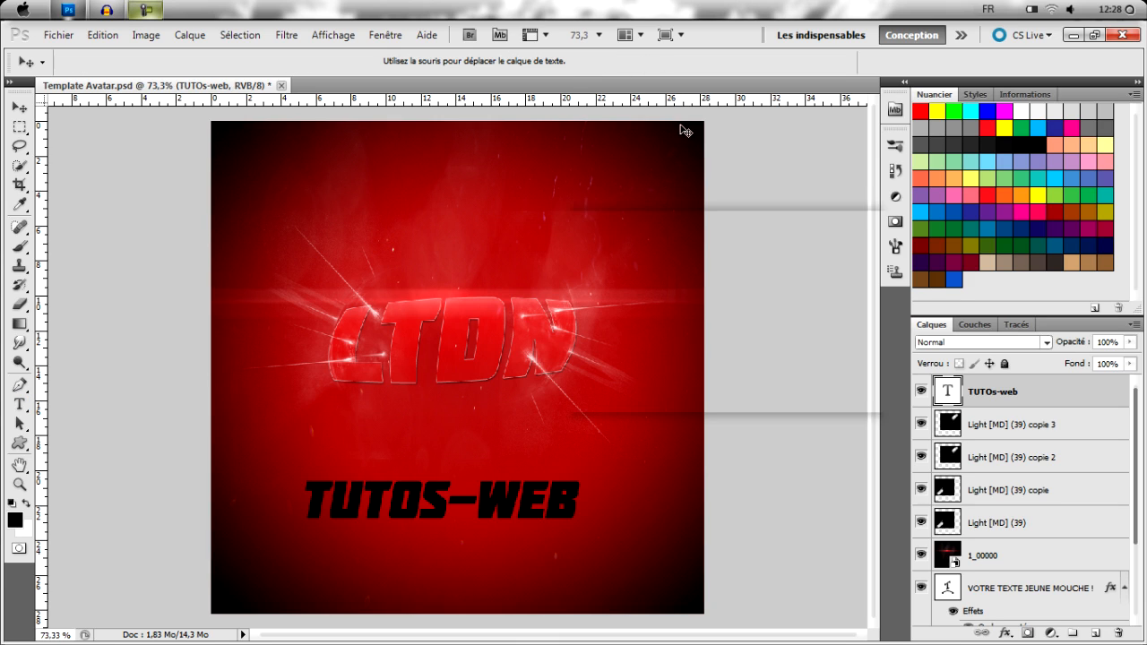
{"action": "left_click", "coordinate": [764, 239]}
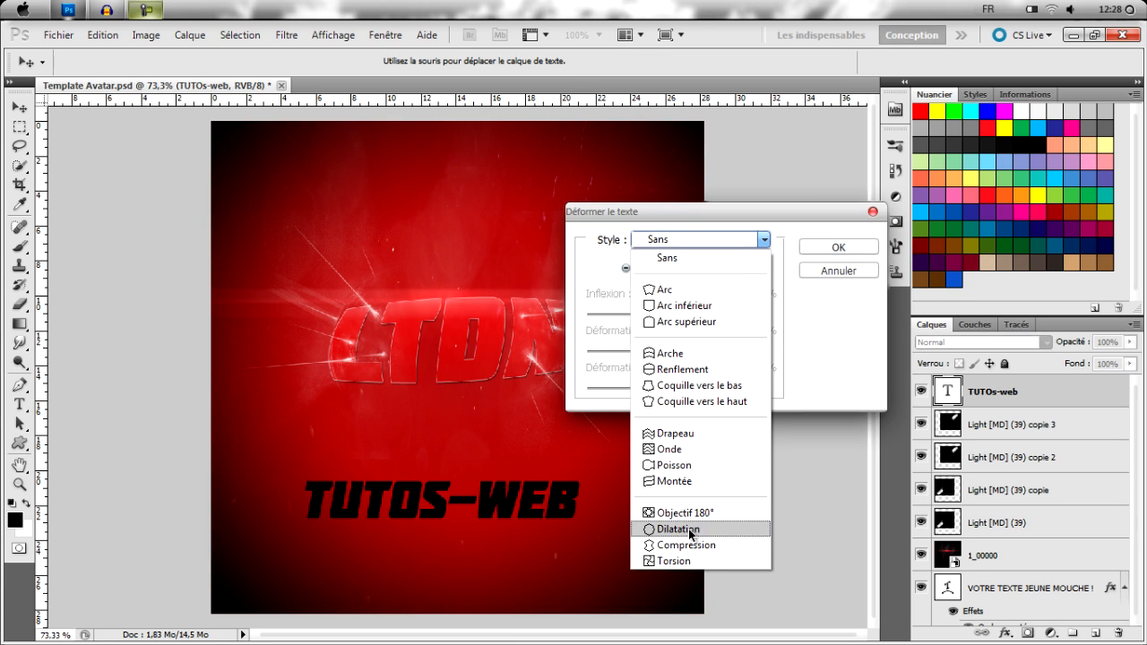
{"action": "left_click", "coordinate": [678, 529]}
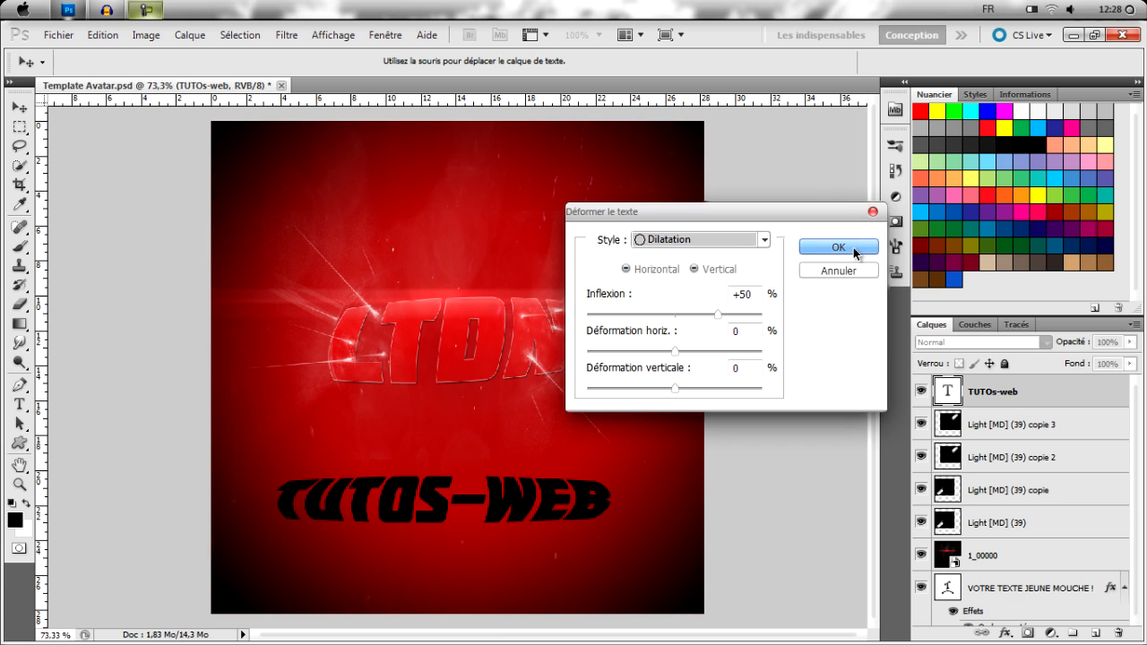
{"action": "left_click", "coordinate": [853, 248]}
- Apply the glossy red bevelled preset layer style to the TUTOS-WEB text and shift the text slightly to the right
{"action": "left_click", "coordinate": [19, 108]}
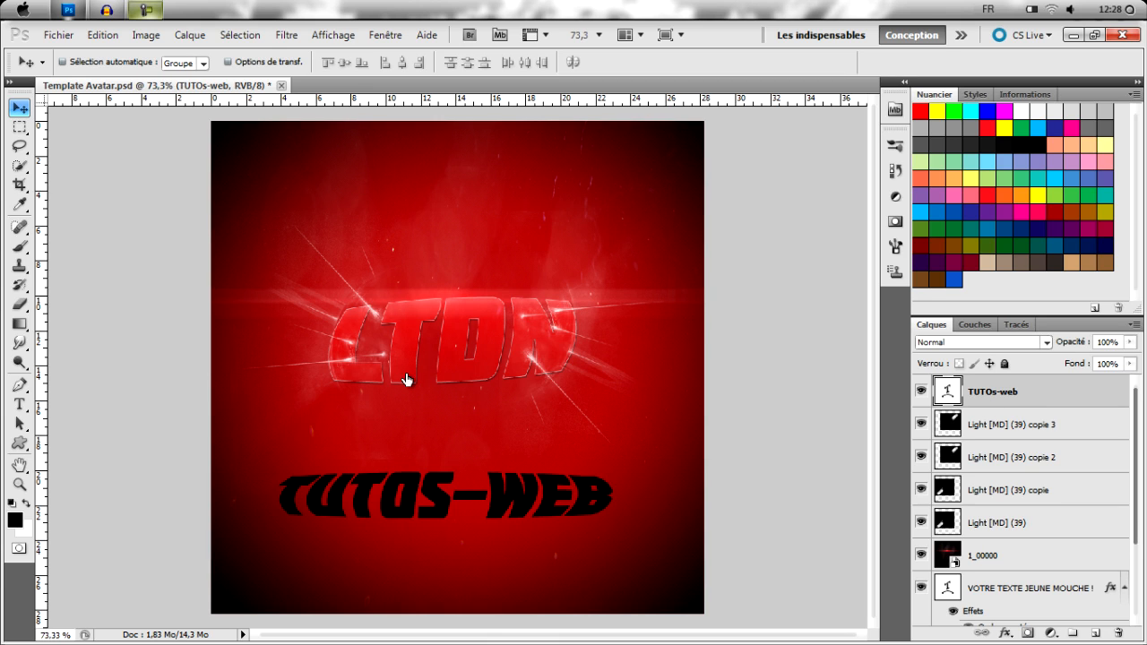
{"action": "left_click", "coordinate": [377, 470]}
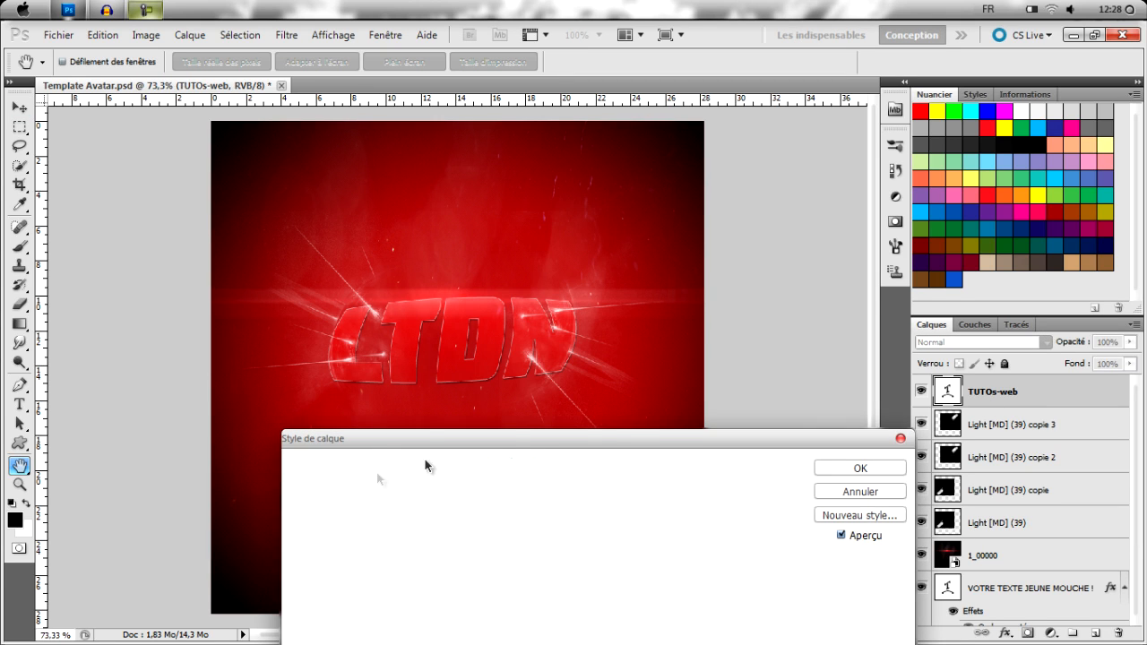
{"action": "left_click_drag", "start_coordinate": [625, 438], "coordinate": [637, 380]}
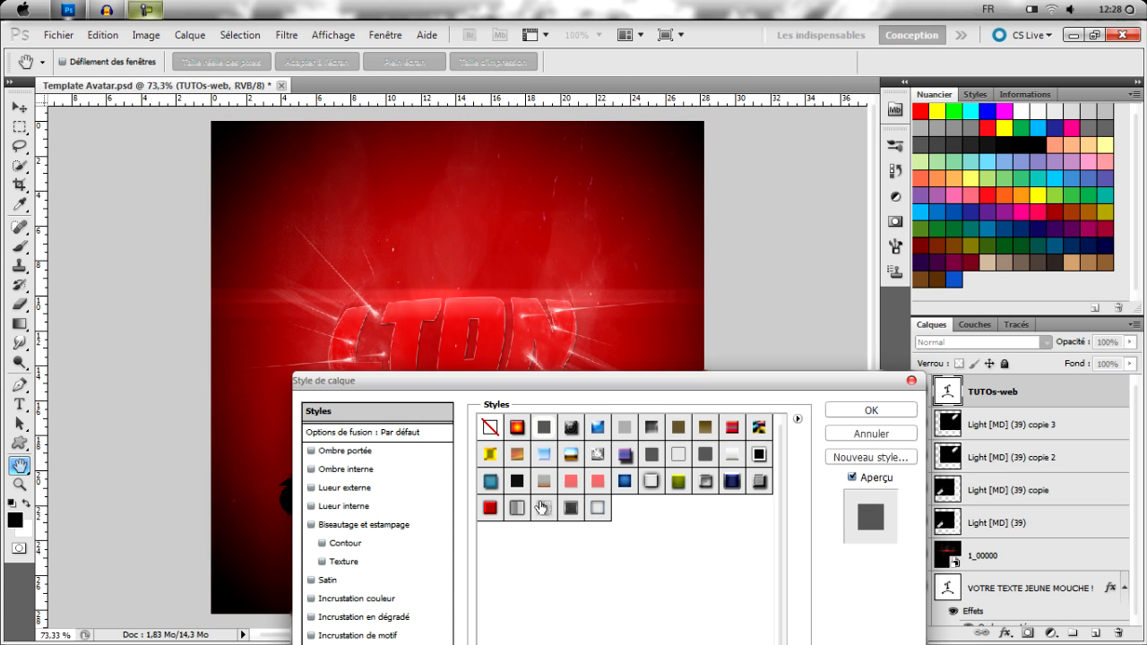
{"action": "left_click", "coordinate": [570, 484]}
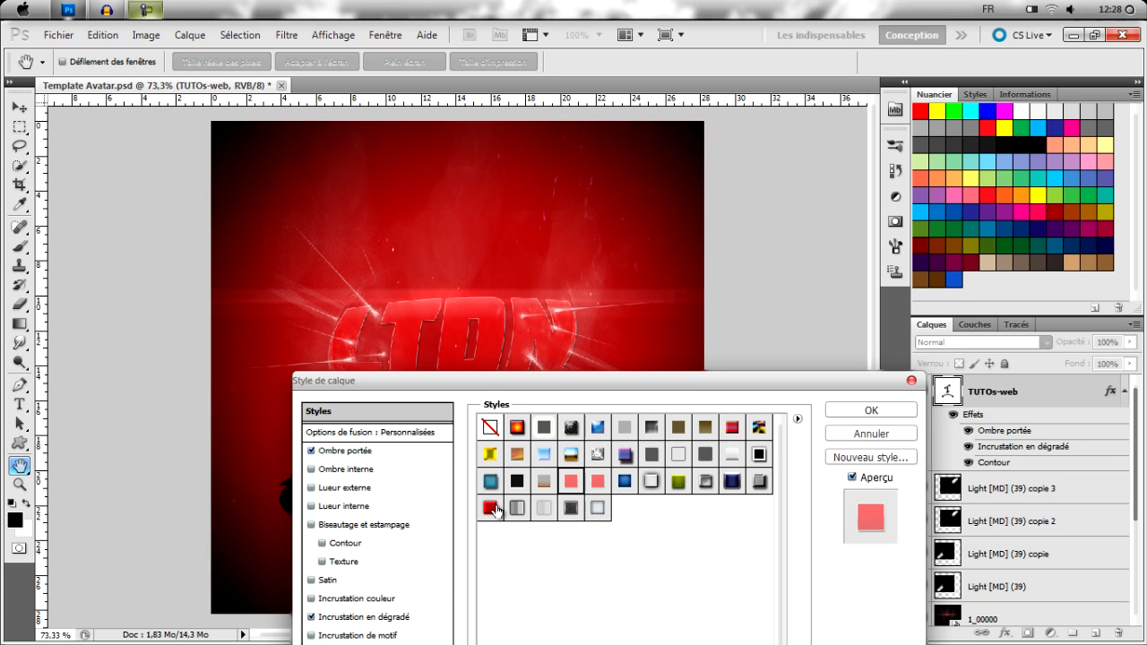
{"action": "left_click", "coordinate": [871, 409]}
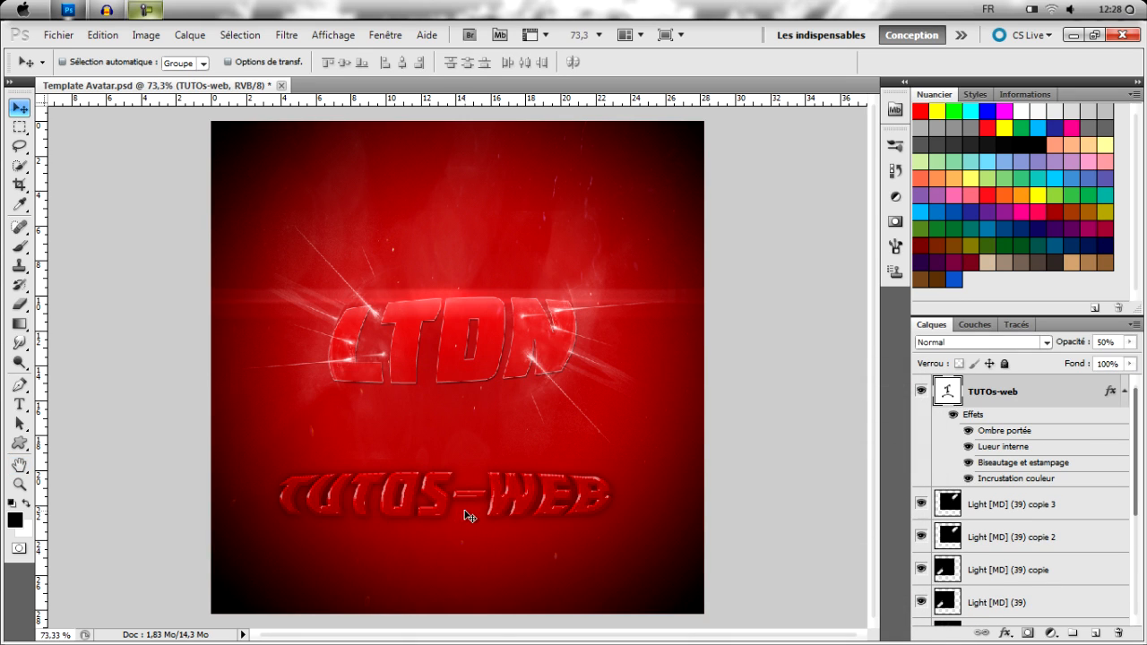
{"action": "left_click_drag", "start_coordinate": [462, 513], "coordinate": [472, 510]}
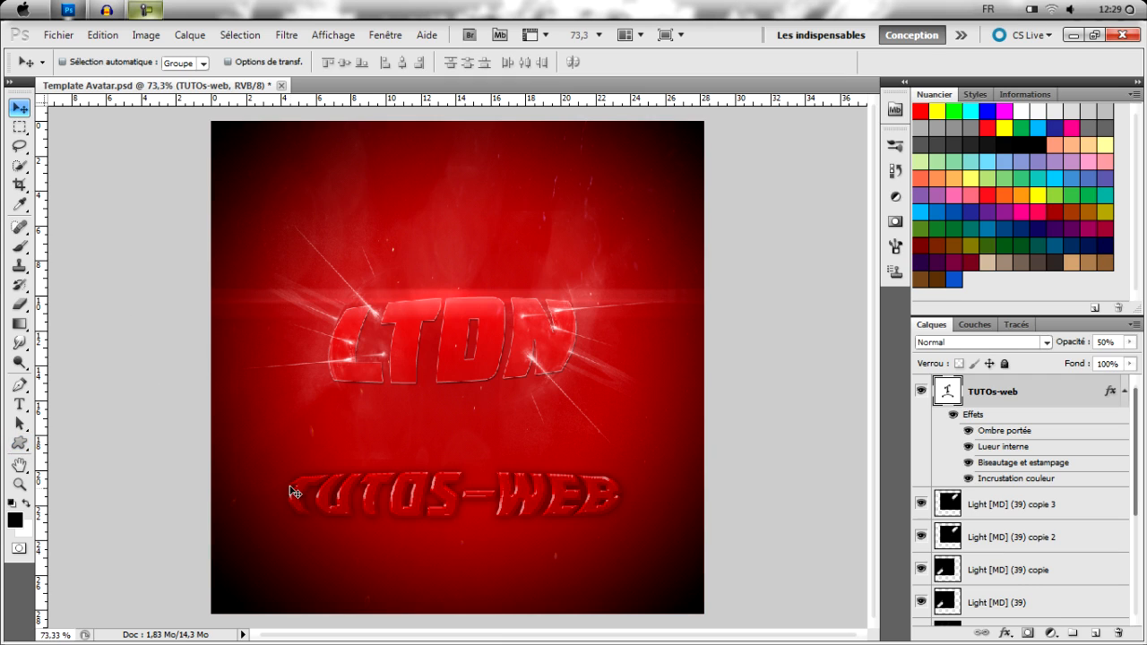
- Add a new layer and draw an outlined four-point crown custom shape about 7 cm wide, centred above LTDN
{"action": "left_click", "coordinate": [1090, 633]}
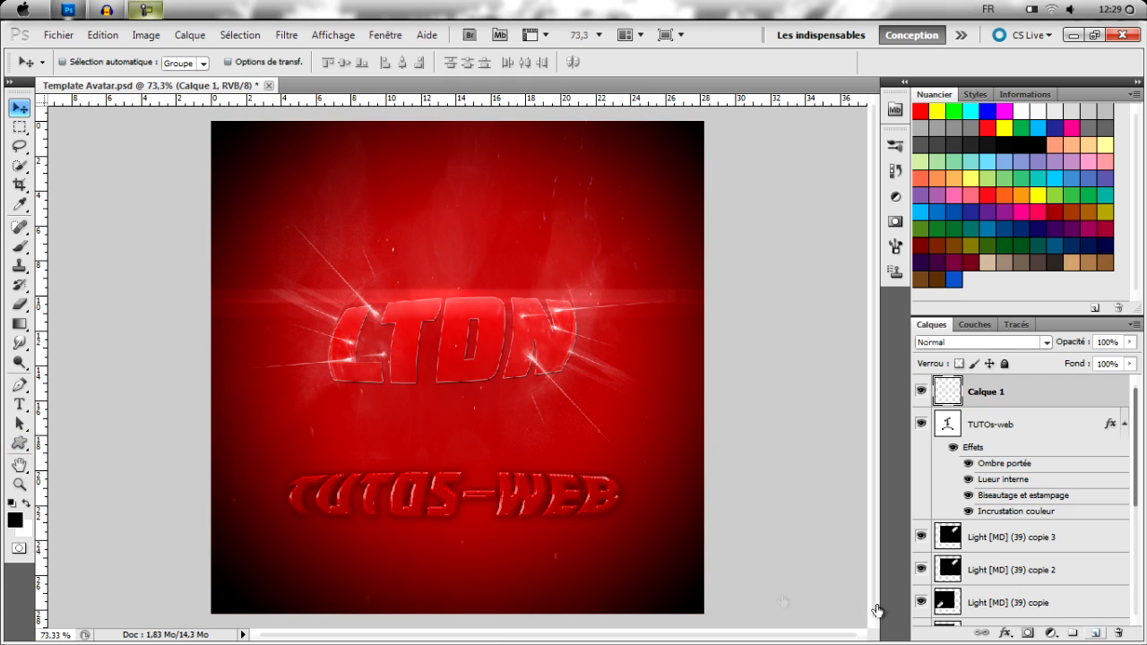
{"action": "left_click", "coordinate": [19, 444]}
{"action": "left_click_drag", "start_coordinate": [20, 444], "coordinate": [128, 530]}
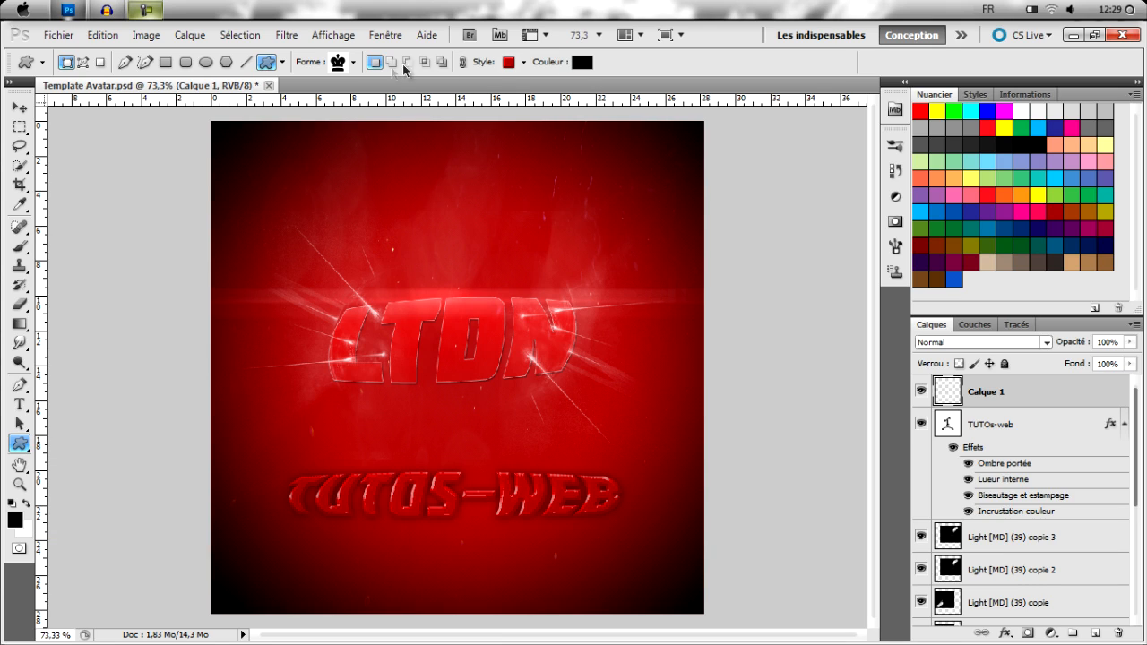
{"action": "left_click", "coordinate": [354, 63]}
{"action": "scroll", "coordinate": [391, 158], "scroll_direction": "down", "scroll_amount": 1}
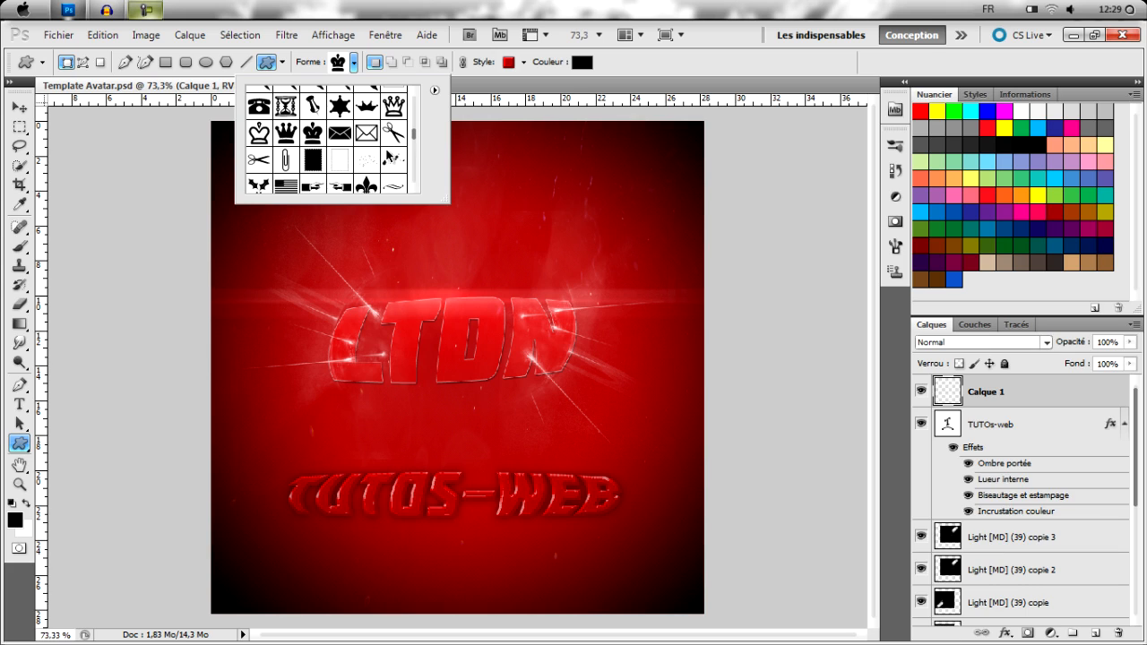
{"action": "scroll", "coordinate": [356, 139], "scroll_direction": "up", "scroll_amount": 1}
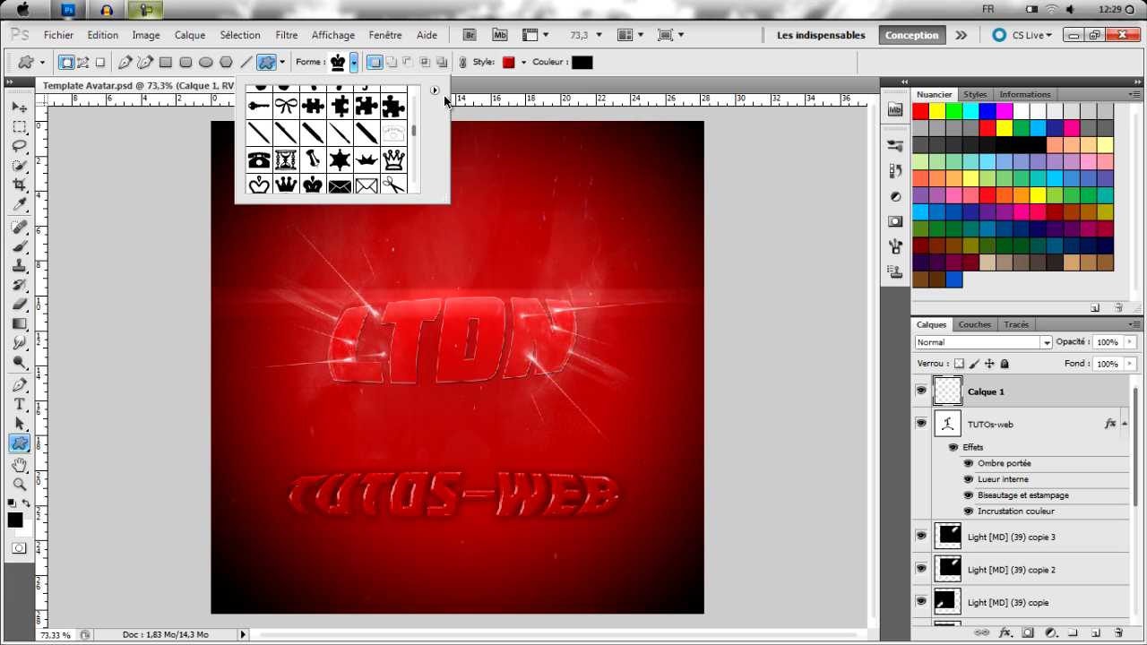
{"action": "double_click", "coordinate": [392, 161]}
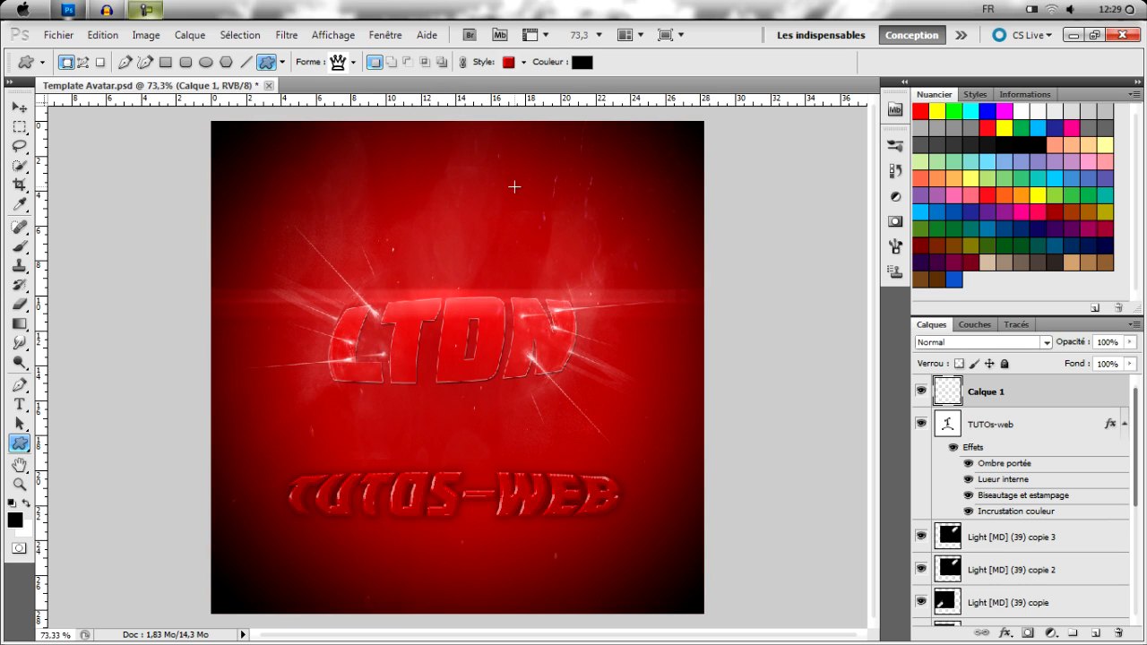
{"action": "left_click_drag", "start_coordinate": [393, 154], "coordinate": [513, 260]}
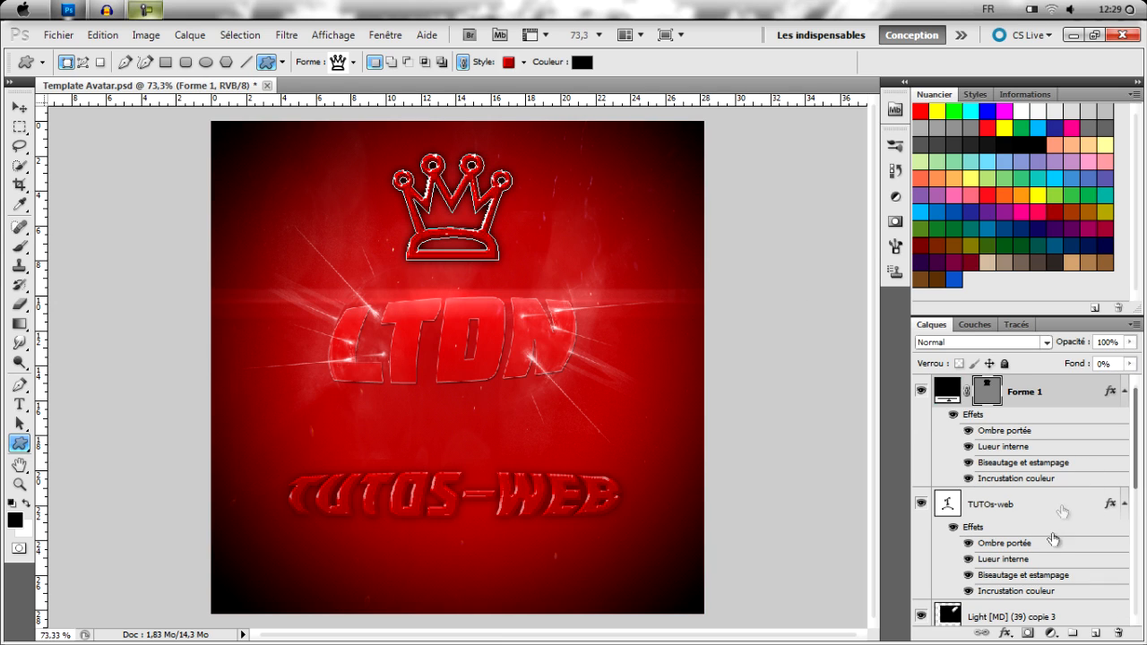
- Apply the glossy red bevelled preset style used on TUTOS-WEB to the crown's layer, and dismiss the Windows colour-scheme prompt
{"action": "left_click", "coordinate": [1038, 518]}
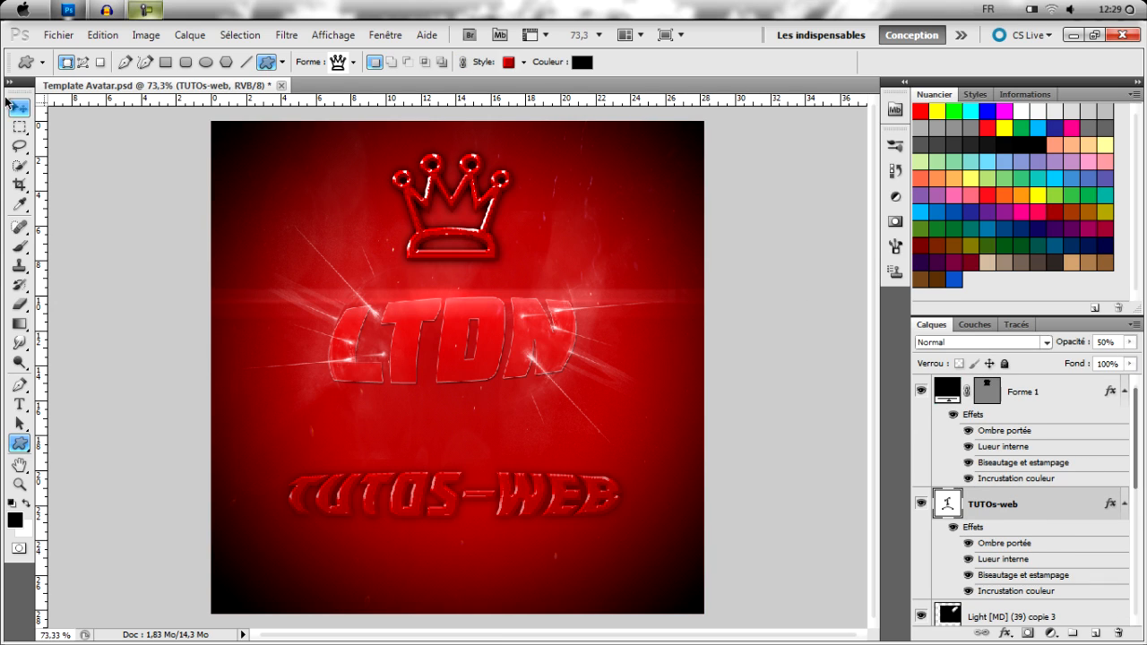
{"action": "left_click", "coordinate": [1033, 399]}
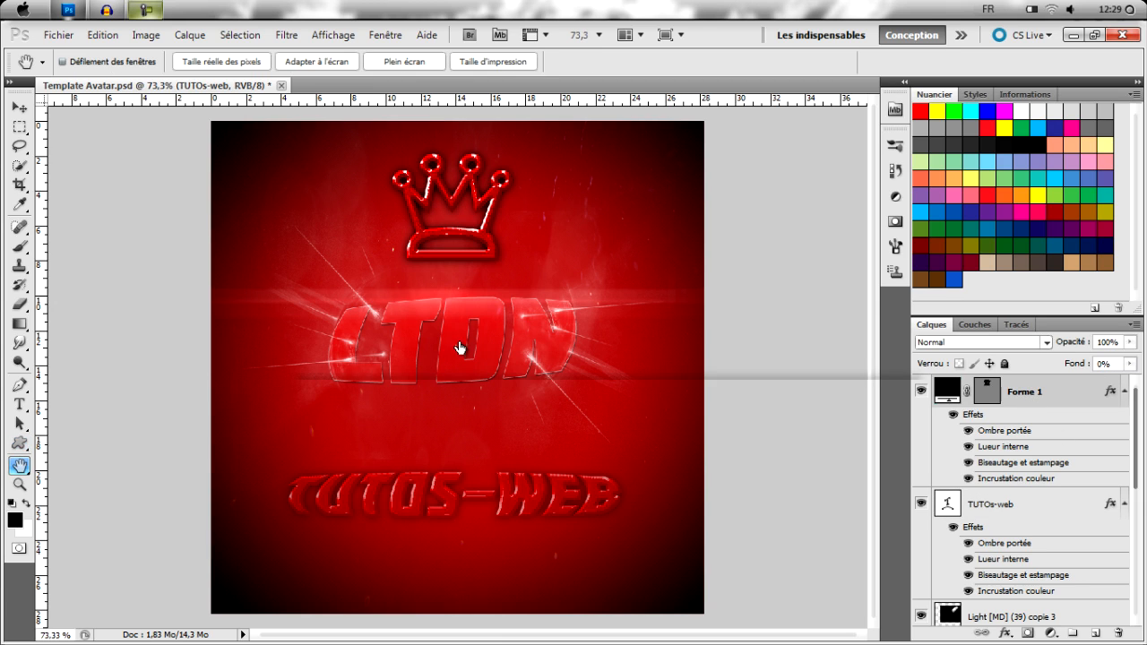
{"action": "left_click", "coordinate": [387, 413]}
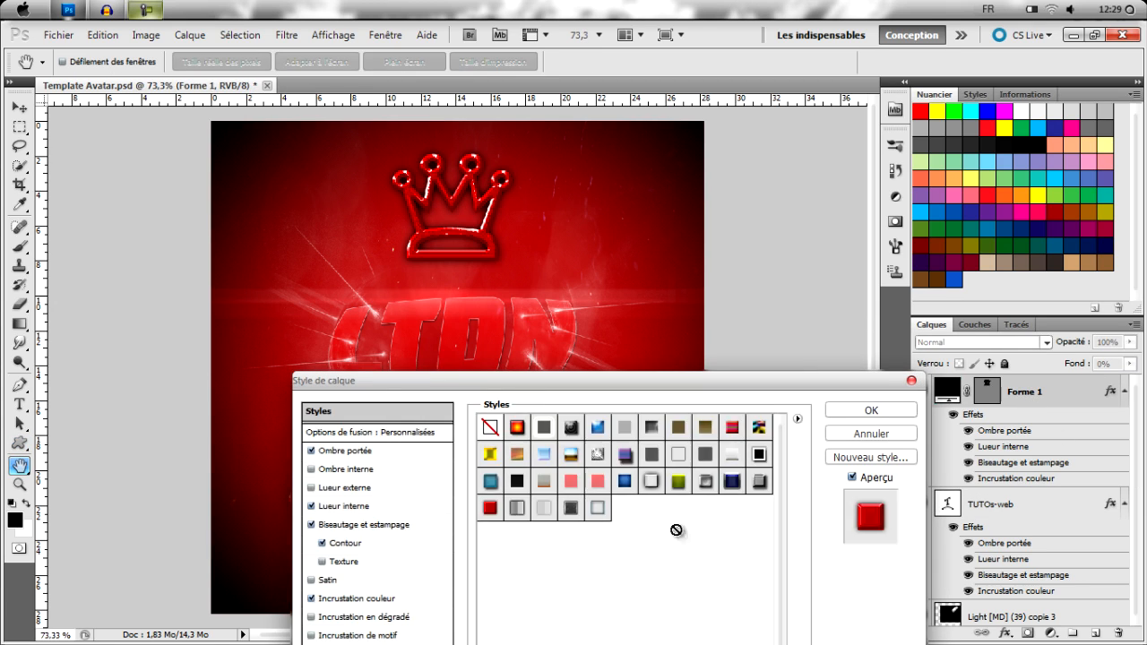
{"action": "left_click", "coordinate": [598, 481]}
{"action": "left_click", "coordinate": [490, 508]}
{"action": "left_click", "coordinate": [838, 410]}
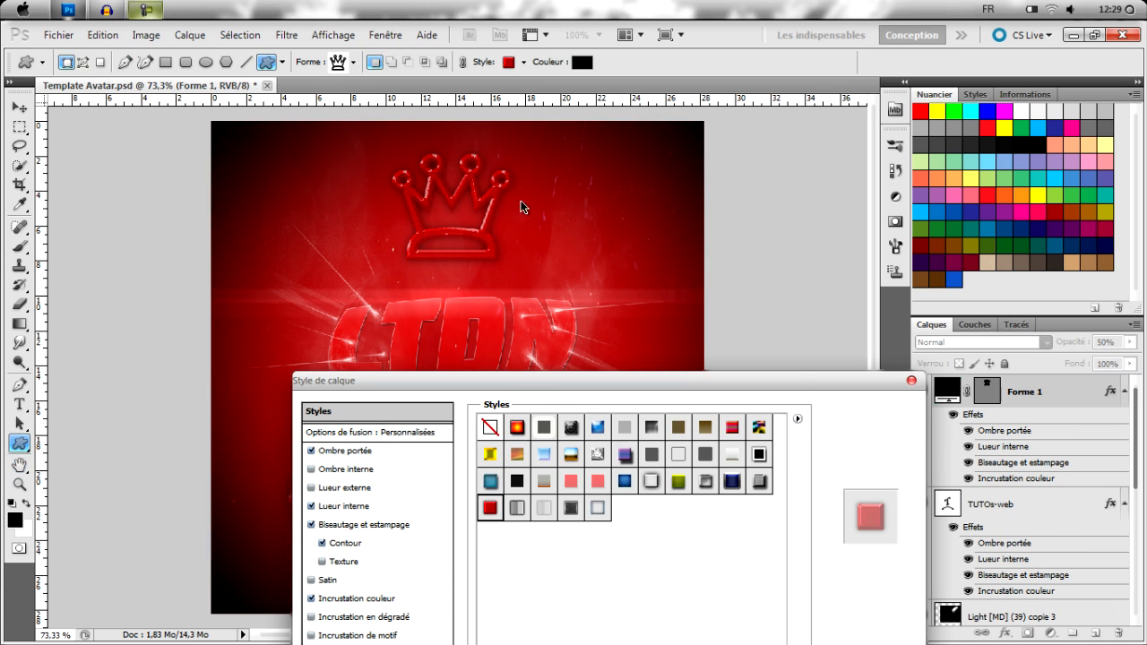
{"action": "key", "text": "v"}
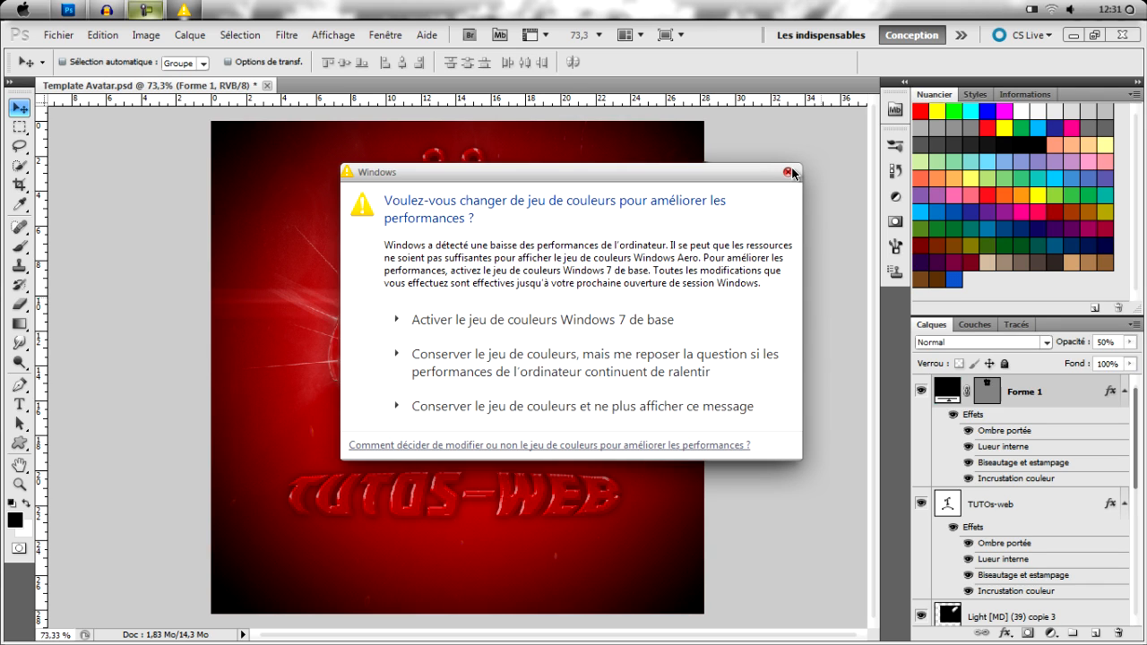
{"action": "left_click", "coordinate": [790, 172]}
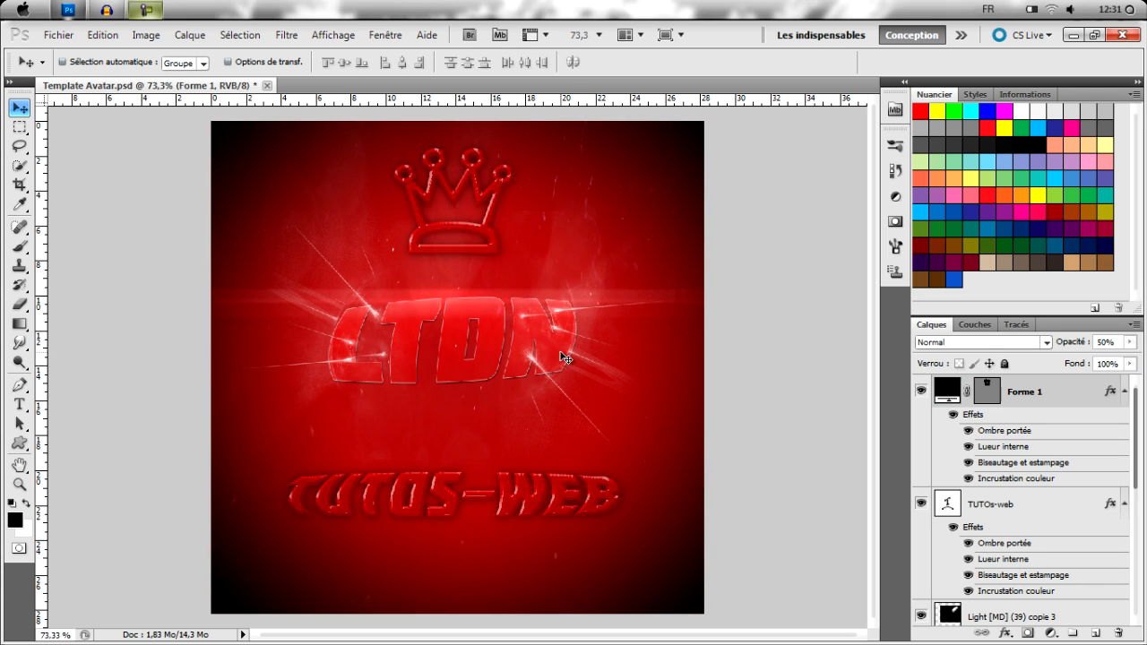